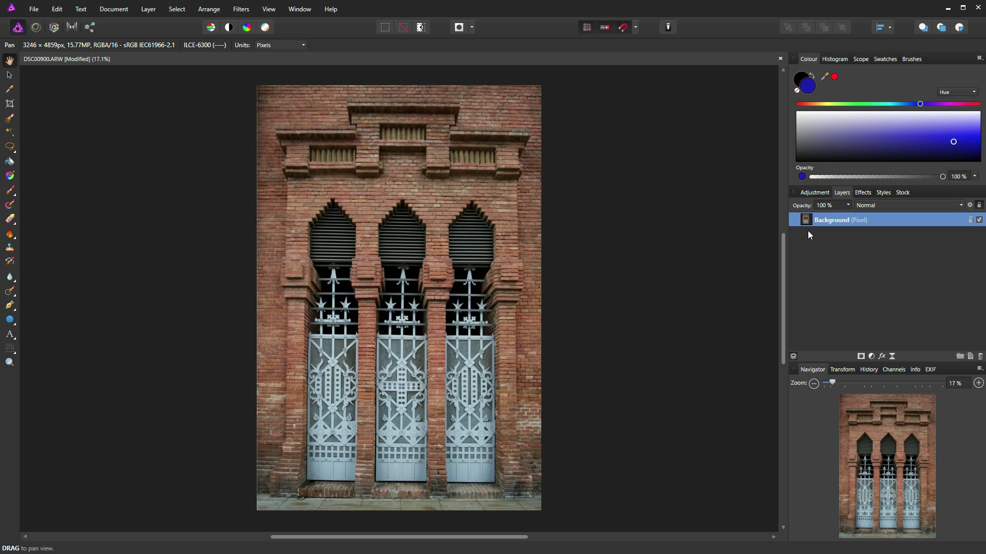
Duplicate the Background layer and rename the copy "light"
{"action": "key", "text": "ctrl+j"}
{"action": "double_click", "coordinate": [821, 221]}
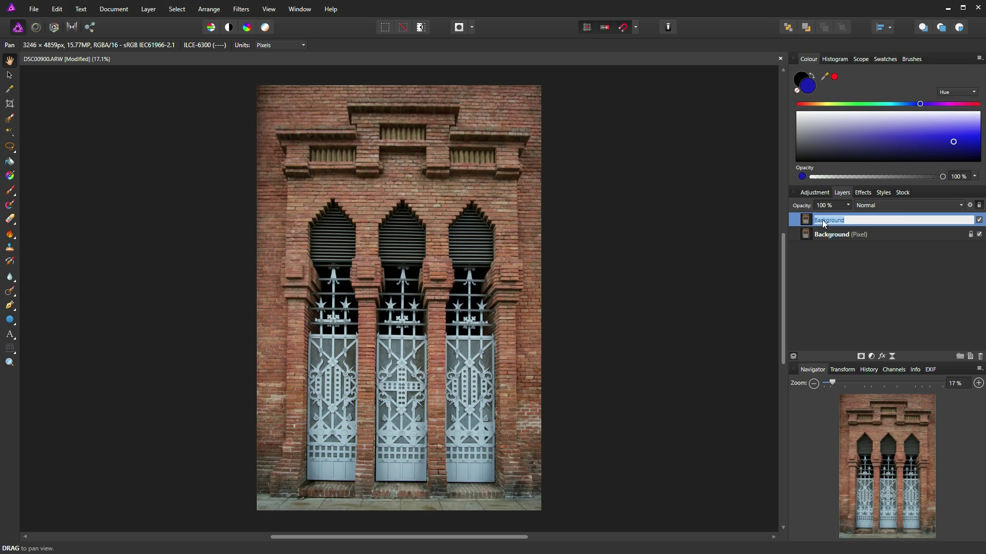
{"action": "type", "text": "li"}
{"action": "key", "text": "Return"}
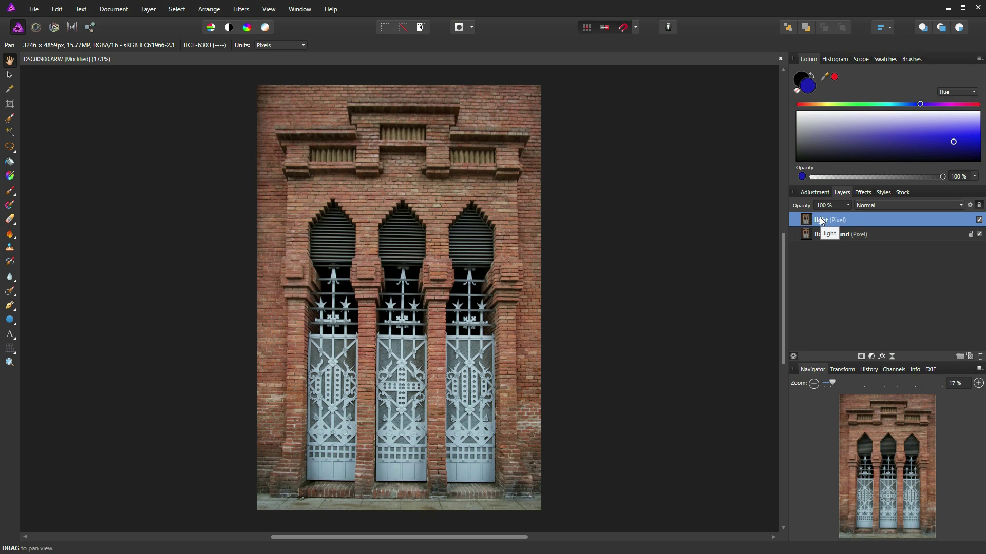
Add a live Lighting filter to the "light" layer
{"action": "left_click", "coordinate": [149, 9]}
{"action": "mouse_move", "coordinate": [170, 104]}
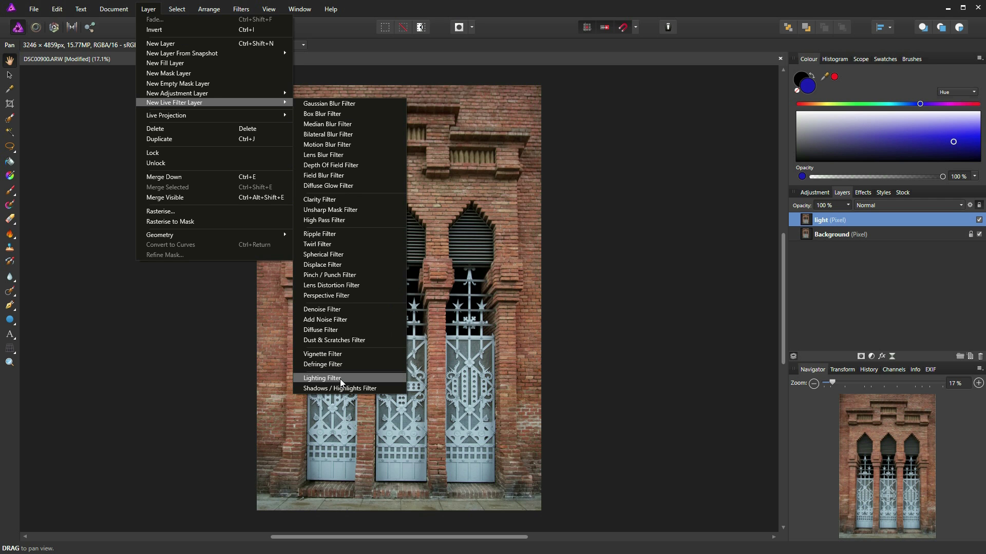
{"action": "left_click", "coordinate": [322, 379]}
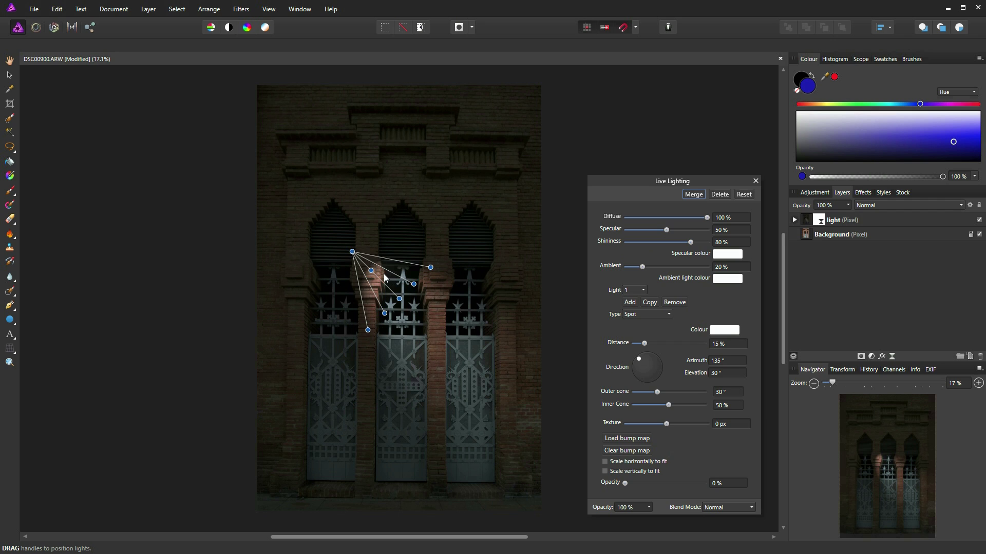
Try the spot light's source at the upper left, upper right and lower left of the doorways
{"action": "left_click_drag", "start_coordinate": [355, 250], "coordinate": [277, 186]}
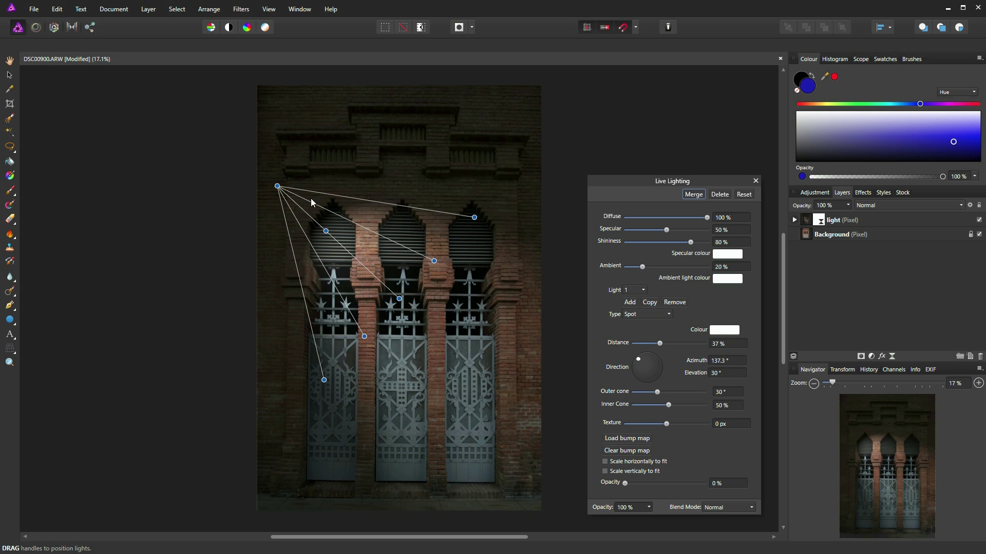
{"action": "left_click_drag", "start_coordinate": [277, 195], "coordinate": [480, 206]}
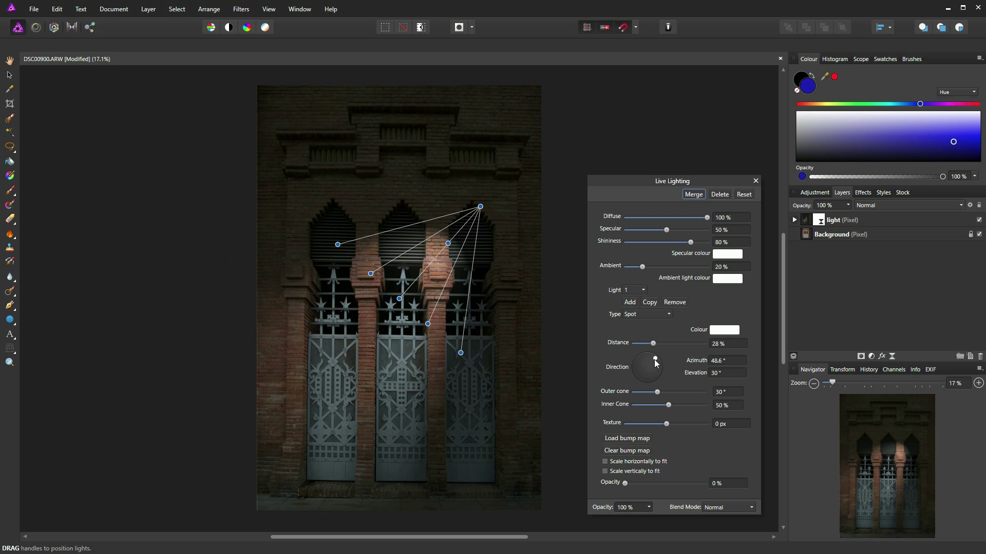
{"action": "left_click_drag", "start_coordinate": [480, 208], "coordinate": [281, 373]}
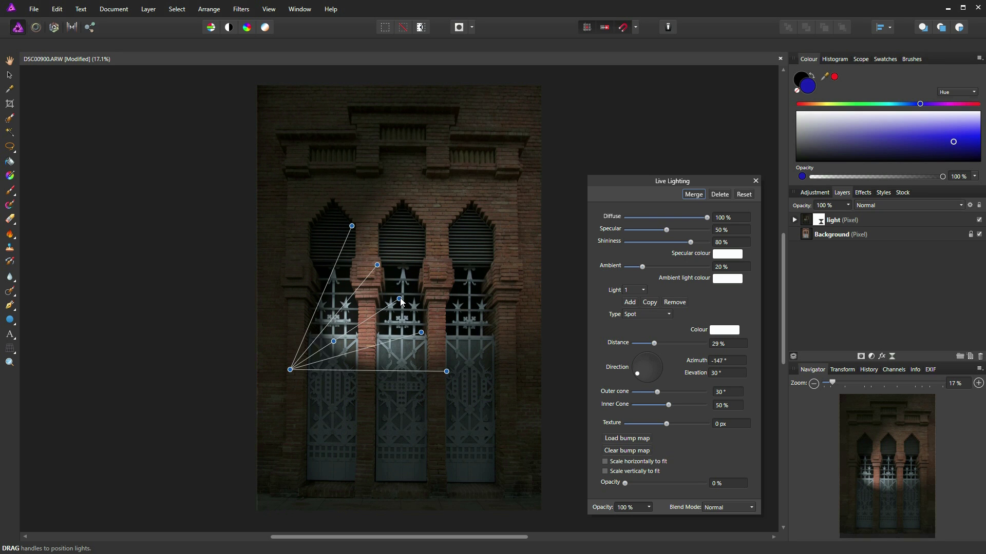
Lower the spot light's target on the middle gate and move its source to the façade's left side at 34% distance
{"action": "left_click_drag", "start_coordinate": [401, 302], "coordinate": [403, 325]}
{"action": "left_click_drag", "start_coordinate": [293, 394], "coordinate": [271, 265]}
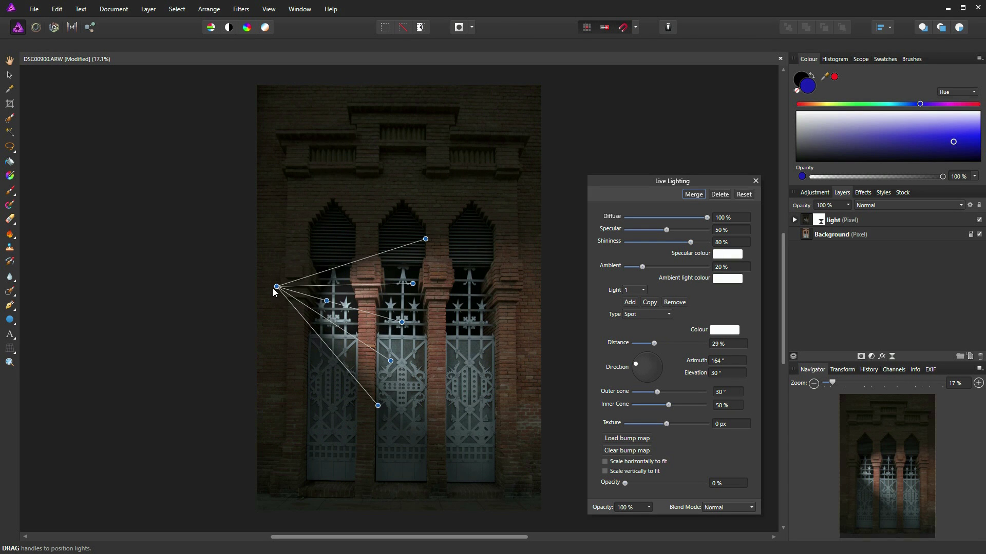
{"action": "left_click_drag", "start_coordinate": [270, 287], "coordinate": [307, 444]}
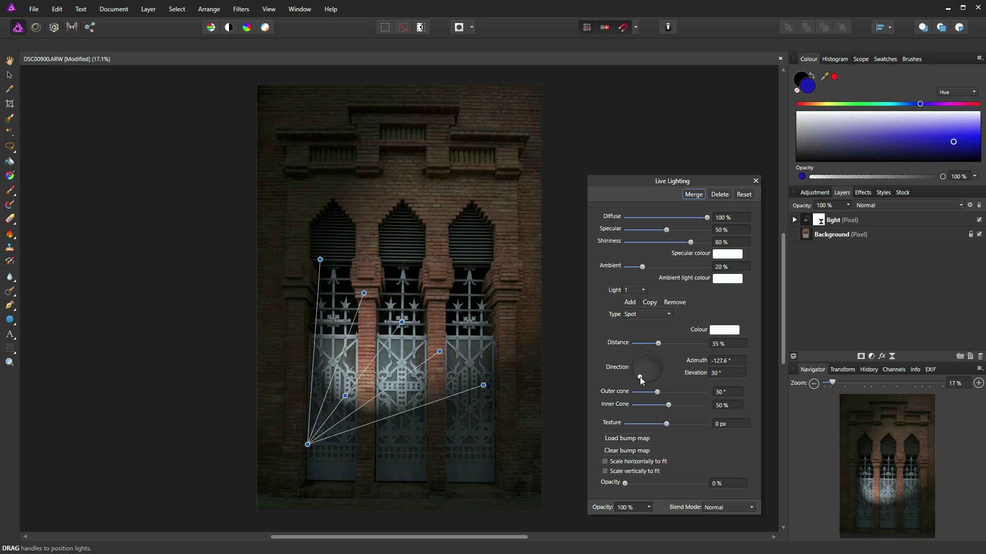
{"action": "left_click_drag", "start_coordinate": [313, 449], "coordinate": [267, 260]}
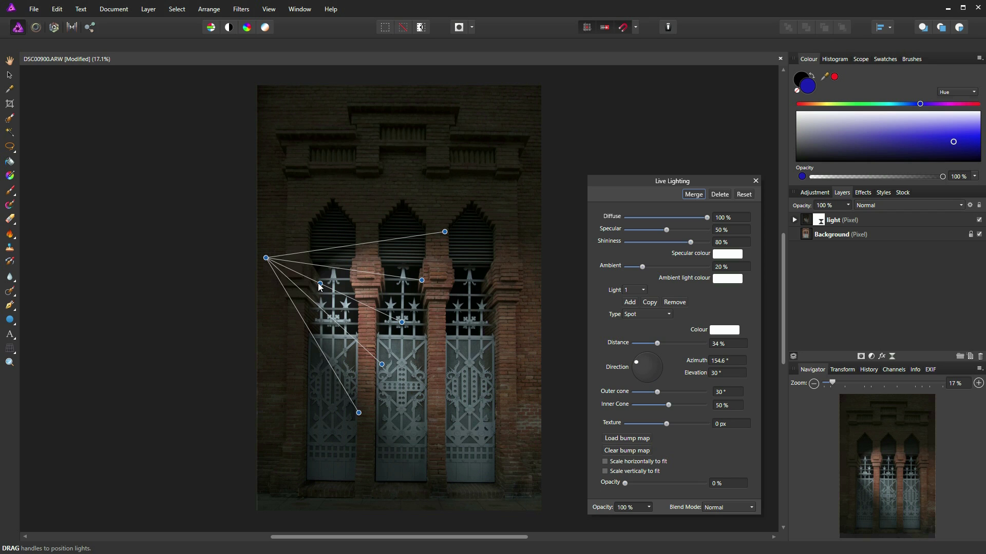
Aim the spot light down from above the middle gate with an elevation of 35° and an azimuth of 90°
{"action": "left_click_drag", "start_coordinate": [320, 286], "coordinate": [403, 326]}
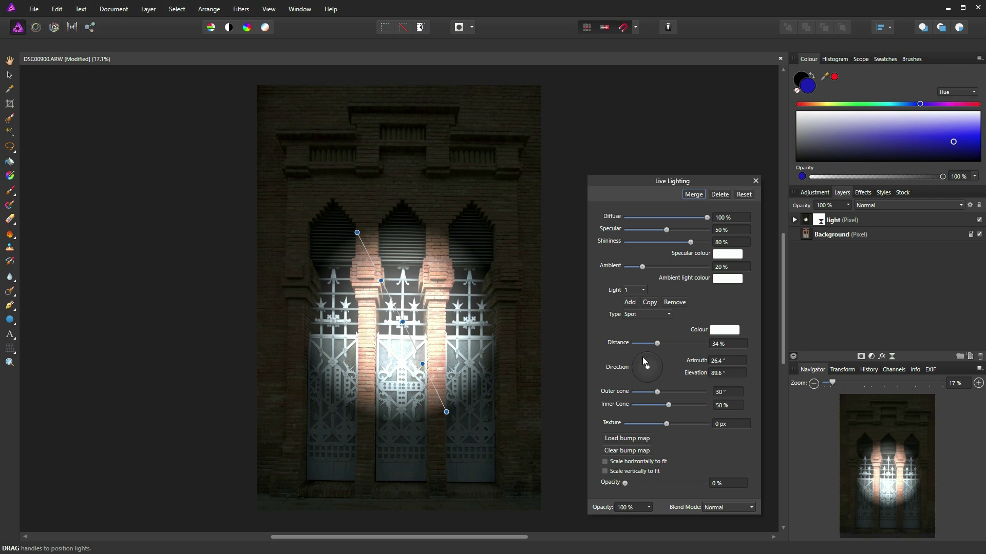
{"action": "left_click_drag", "start_coordinate": [402, 322], "coordinate": [403, 323]}
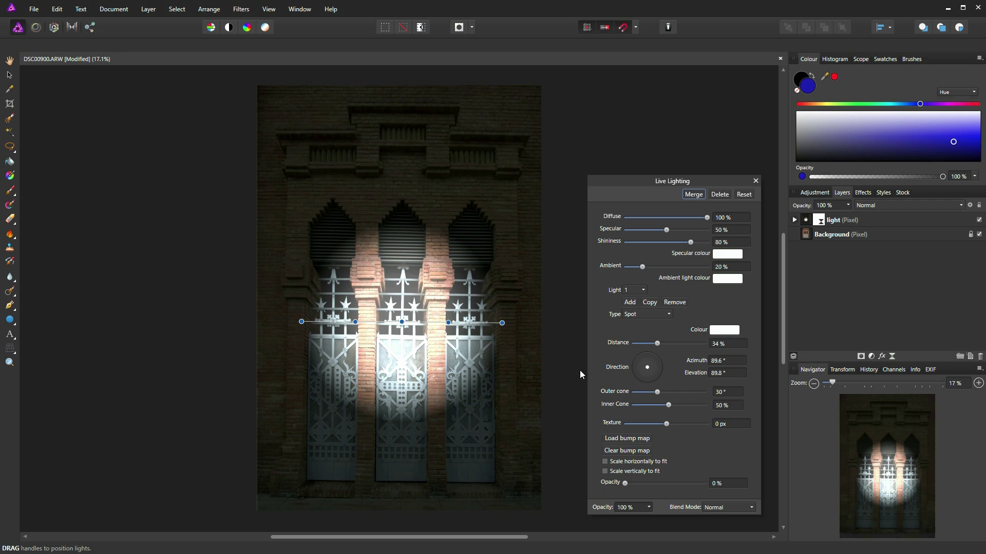
{"action": "mouse_move", "coordinate": [647, 365]}
{"action": "left_mouse_down"}
{"action": "mouse_move", "coordinate": [643, 375]}
{"action": "mouse_move", "coordinate": [654, 377]}
{"action": "mouse_move", "coordinate": [642, 376]}
{"action": "mouse_move", "coordinate": [648, 365]}
{"action": "mouse_move", "coordinate": [651, 376]}
{"action": "mouse_move", "coordinate": [635, 375]}
{"action": "mouse_move", "coordinate": [646, 368]}
{"action": "mouse_move", "coordinate": [653, 380]}
{"action": "mouse_move", "coordinate": [637, 380]}
{"action": "mouse_move", "coordinate": [646, 366]}
{"action": "mouse_move", "coordinate": [649, 377]}
{"action": "mouse_move", "coordinate": [648, 356]}
{"action": "mouse_move", "coordinate": [651, 379]}
{"action": "mouse_move", "coordinate": [640, 372]}
{"action": "mouse_move", "coordinate": [658, 362]}
{"action": "mouse_move", "coordinate": [658, 377]}
{"action": "mouse_move", "coordinate": [643, 382]}
{"action": "mouse_move", "coordinate": [649, 358]}
{"action": "left_mouse_up"}
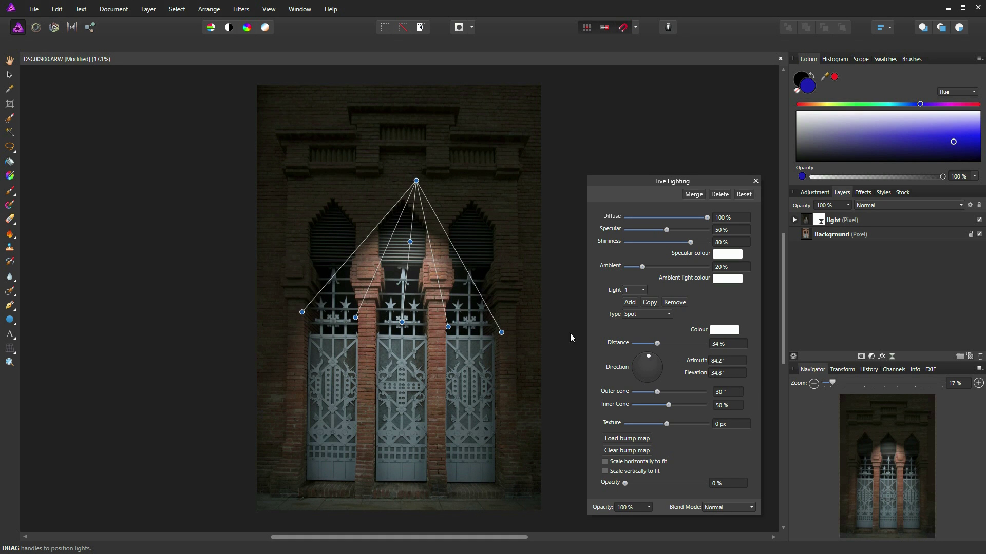
{"action": "left_click", "coordinate": [723, 373]}
{"action": "type", "text": "35"}
{"action": "key", "text": "Return"}
{"action": "left_click", "coordinate": [723, 362]}
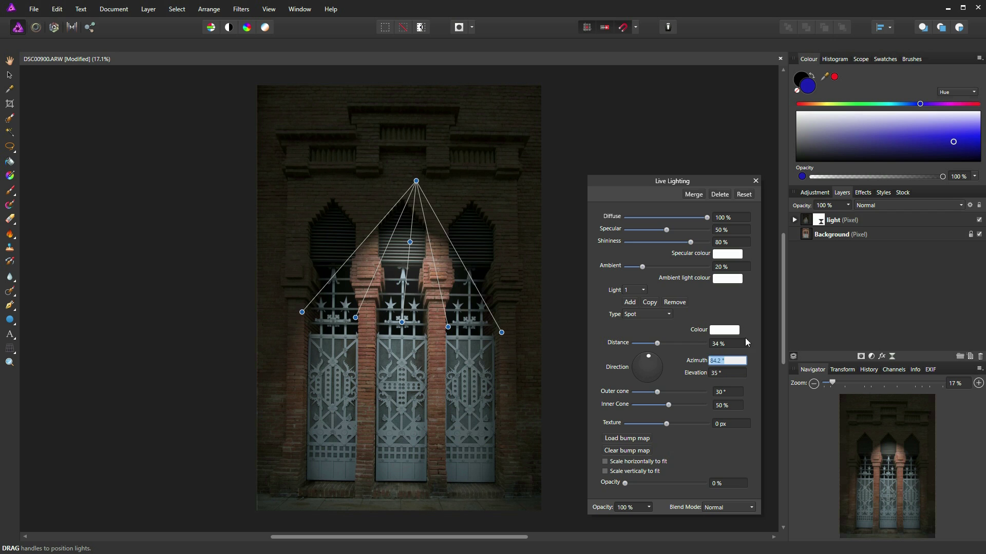
{"action": "type", "text": "90"}
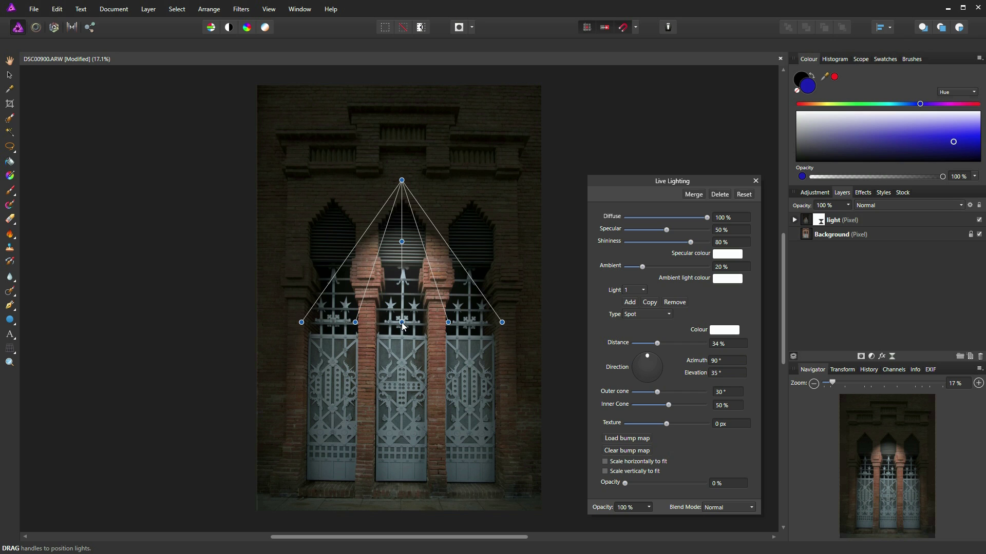
Raise the spot light slightly on the middle gate and narrow its cones to 18.7° outer and 40% inner
{"action": "mouse_move", "coordinate": [403, 326]}
{"action": "left_mouse_down"}
{"action": "mouse_move", "coordinate": [405, 307]}
{"action": "mouse_move", "coordinate": [403, 324]}
{"action": "mouse_move", "coordinate": [290, 307]}
{"action": "mouse_move", "coordinate": [492, 304]}
{"action": "mouse_move", "coordinate": [356, 294]}
{"action": "mouse_move", "coordinate": [405, 308]}
{"action": "left_mouse_up"}
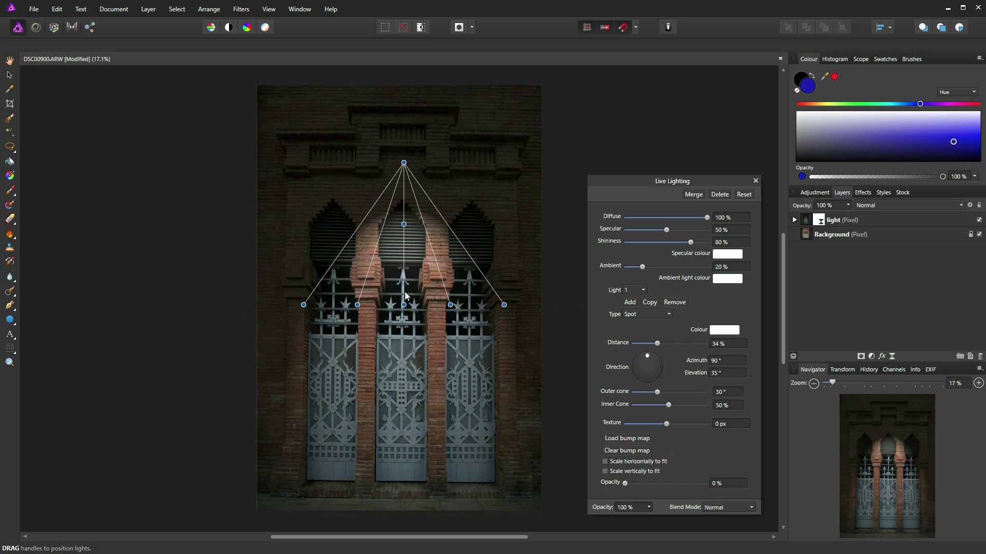
{"action": "left_click_drag", "start_coordinate": [405, 307], "coordinate": [403, 309]}
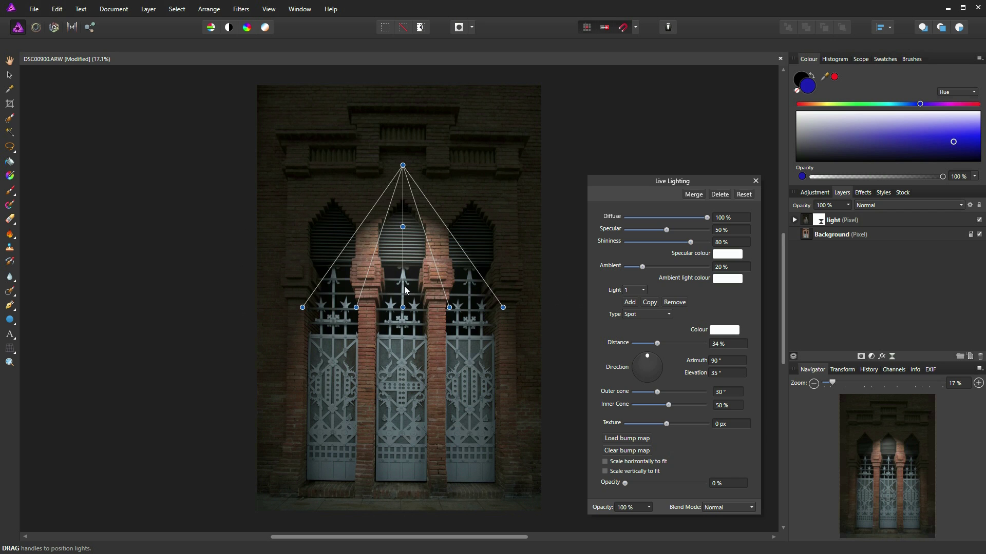
{"action": "mouse_move", "coordinate": [359, 303]}
{"action": "left_mouse_down"}
{"action": "mouse_move", "coordinate": [378, 312]}
{"action": "mouse_move", "coordinate": [366, 314]}
{"action": "left_mouse_up"}
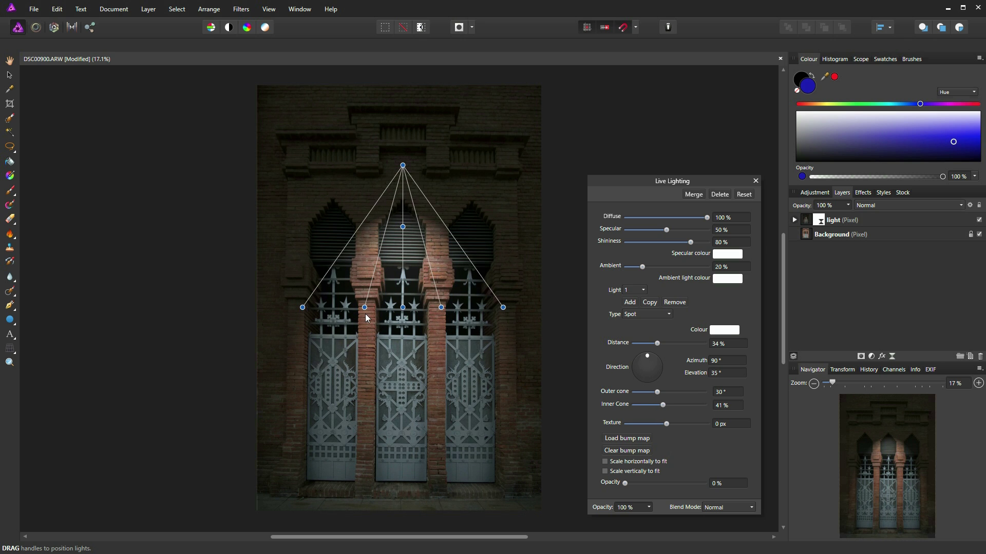
{"action": "mouse_move", "coordinate": [440, 308]}
{"action": "left_mouse_down"}
{"action": "mouse_move", "coordinate": [424, 319]}
{"action": "mouse_move", "coordinate": [436, 315]}
{"action": "left_mouse_up"}
{"action": "left_click_drag", "start_coordinate": [503, 308], "coordinate": [454, 325]}
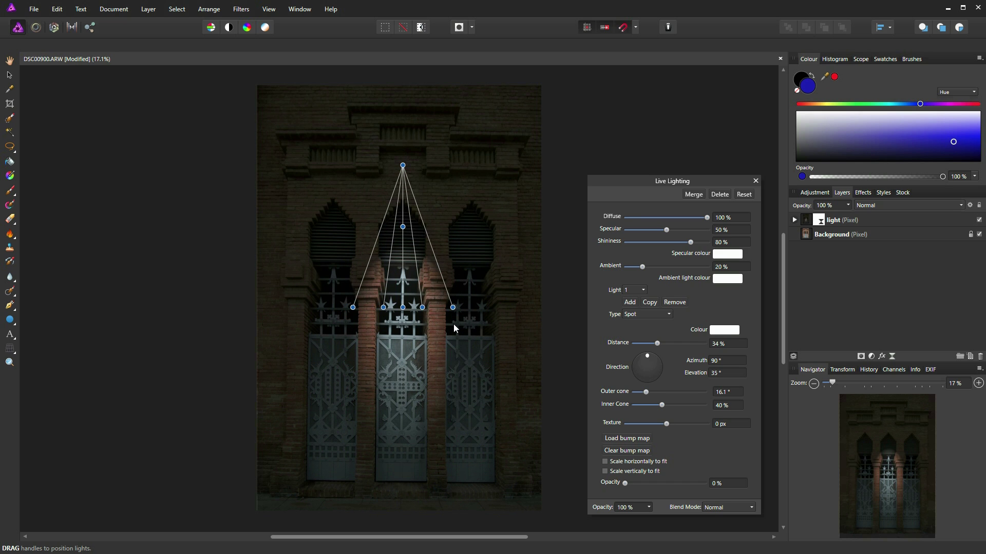
{"action": "mouse_move", "coordinate": [455, 325]}
{"action": "left_mouse_down"}
{"action": "mouse_move", "coordinate": [498, 325]}
{"action": "mouse_move", "coordinate": [462, 340]}
{"action": "left_mouse_up"}
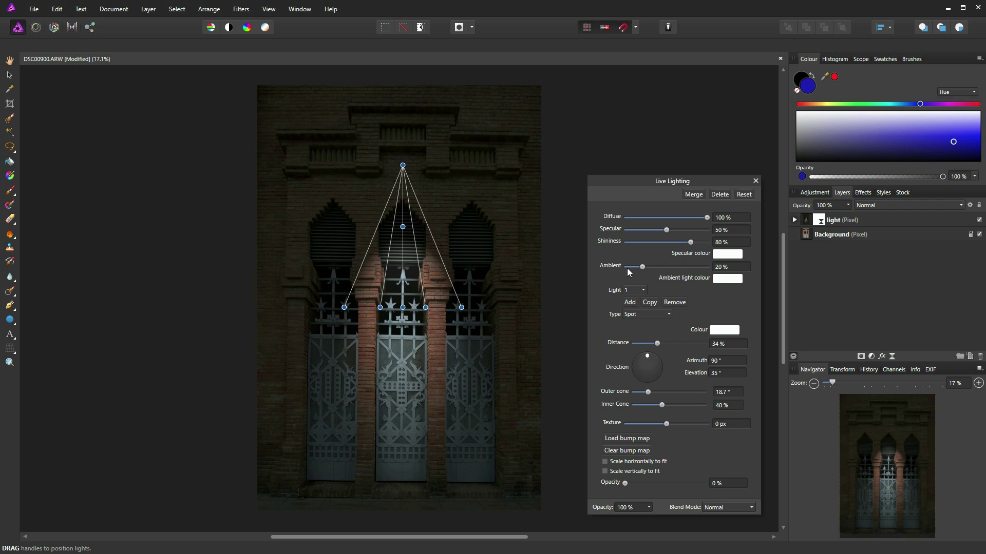
Try the ambient light at 0% and 100%, and set it back to 20%
{"action": "left_click", "coordinate": [642, 265]}
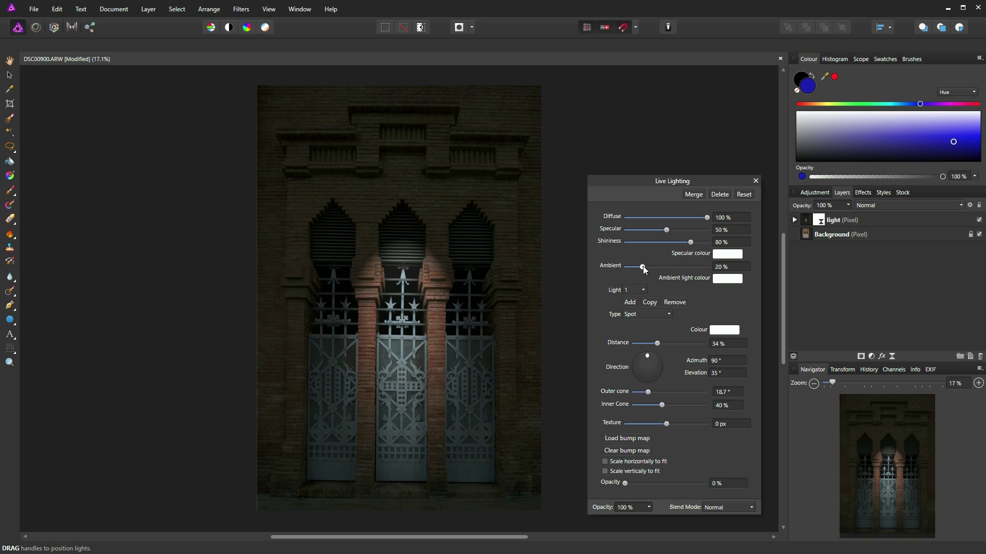
{"action": "left_click_drag", "start_coordinate": [643, 266], "coordinate": [620, 266]}
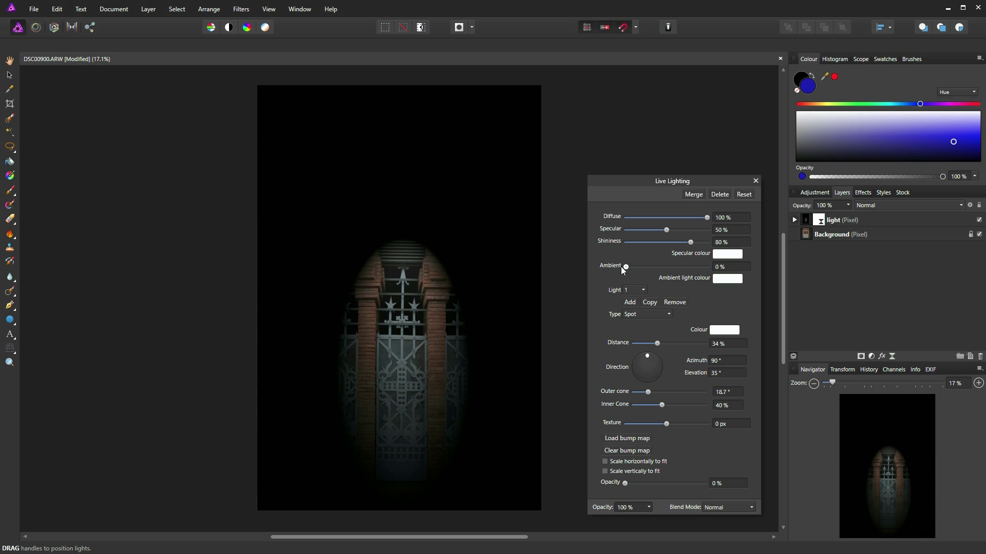
{"action": "mouse_move", "coordinate": [444, 322]}
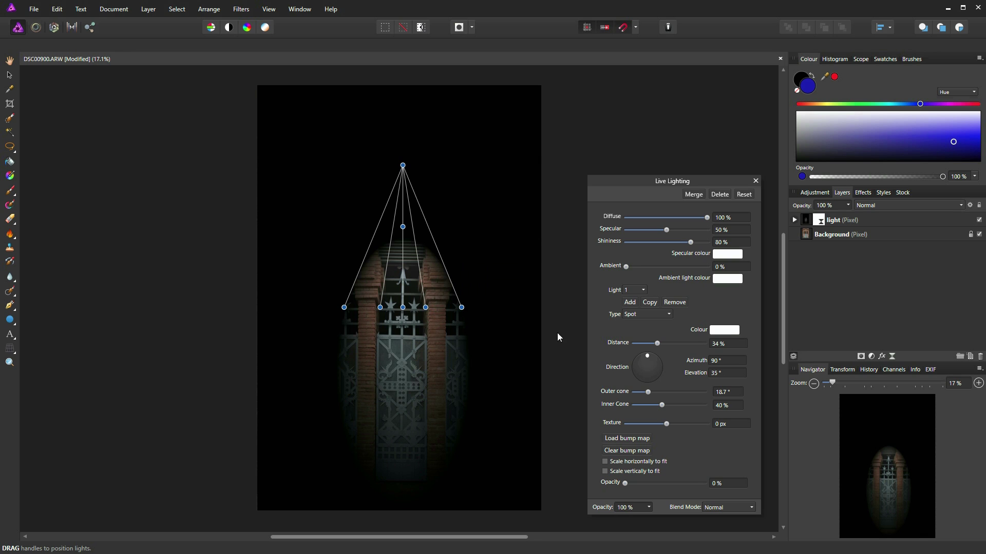
{"action": "left_click_drag", "start_coordinate": [626, 266], "coordinate": [711, 275]}
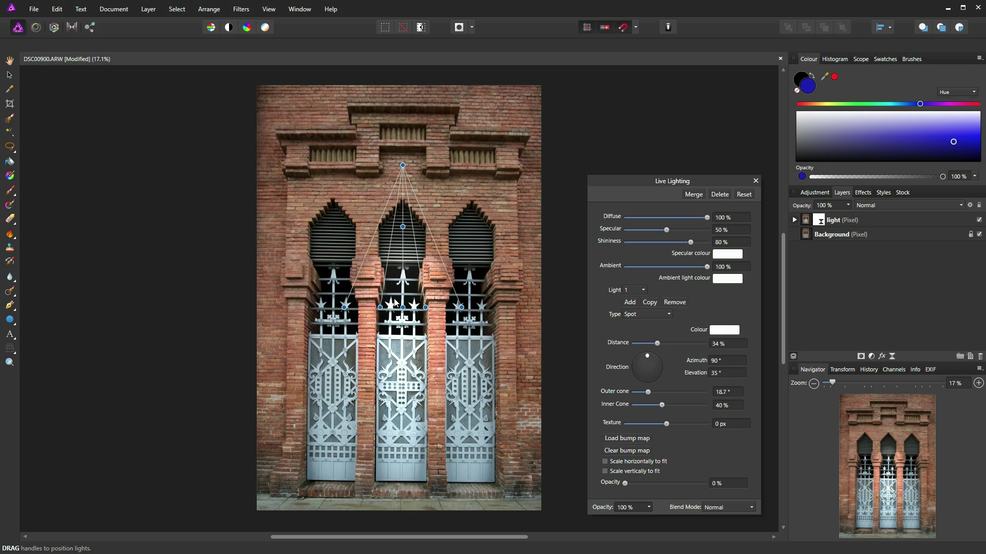
{"action": "left_click_drag", "start_coordinate": [707, 268], "coordinate": [637, 278]}
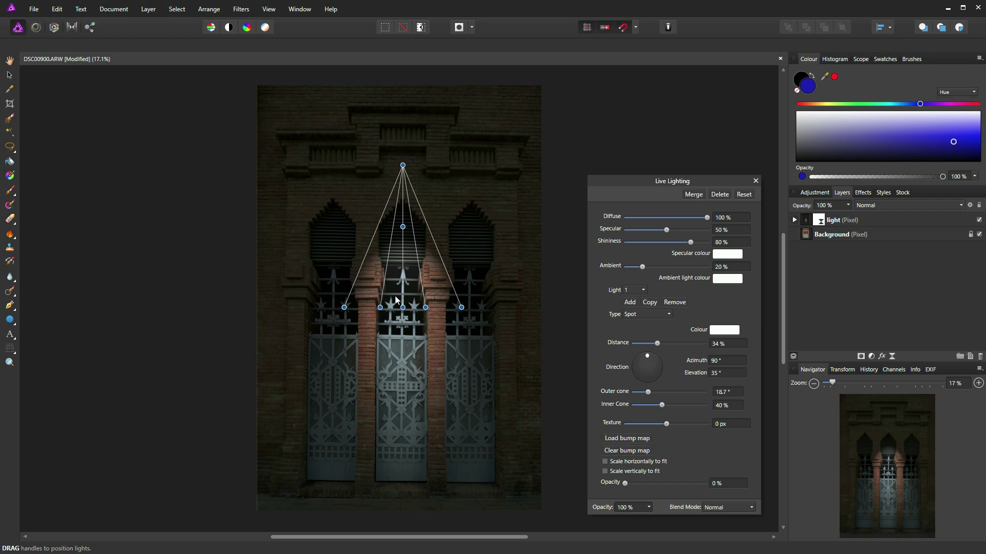
Re-centre the spot light on the upper middle gate with an outer cone of 17.3° and a distance of 45%
{"action": "left_click_drag", "start_coordinate": [404, 309], "coordinate": [405, 289]}
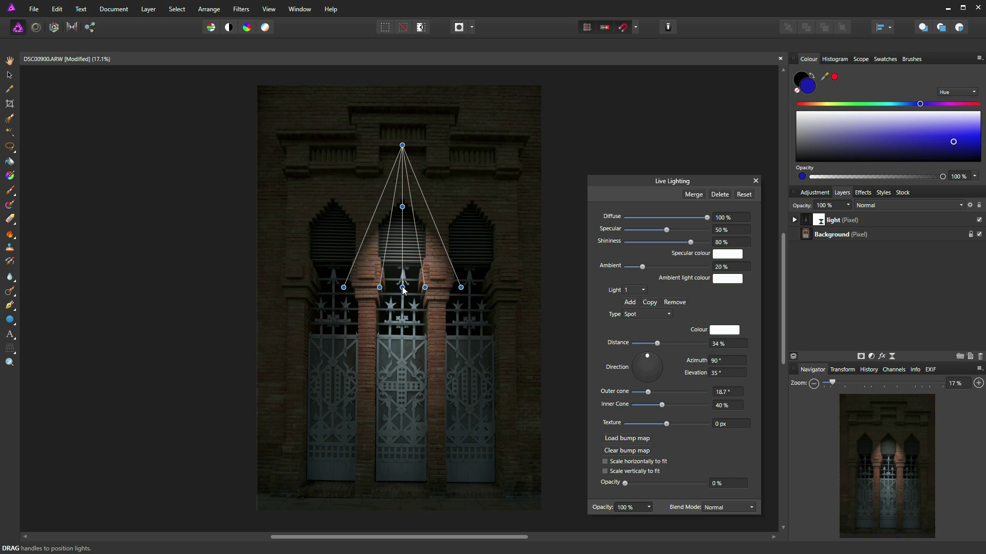
{"action": "left_click_drag", "start_coordinate": [402, 287], "coordinate": [404, 286]}
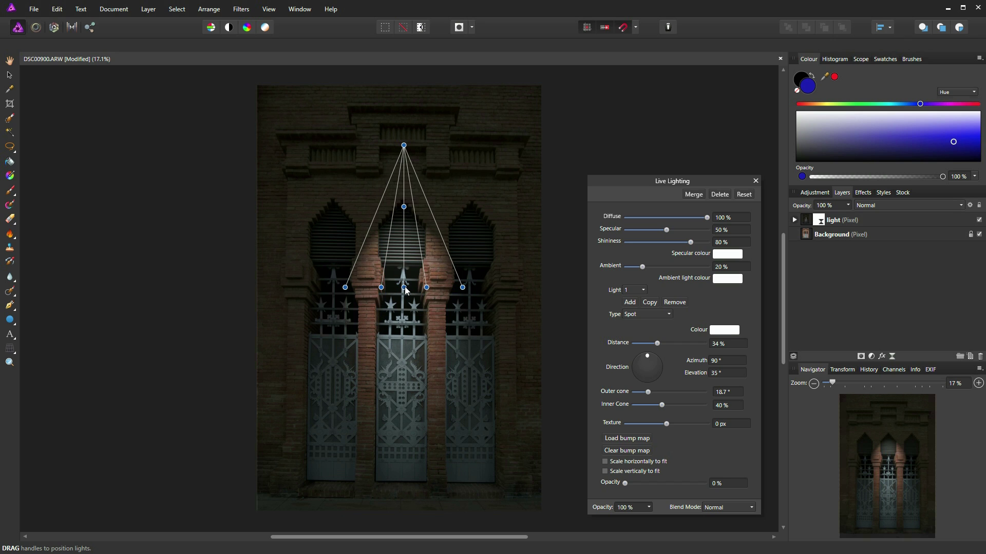
{"action": "left_click_drag", "start_coordinate": [462, 288], "coordinate": [458, 288]}
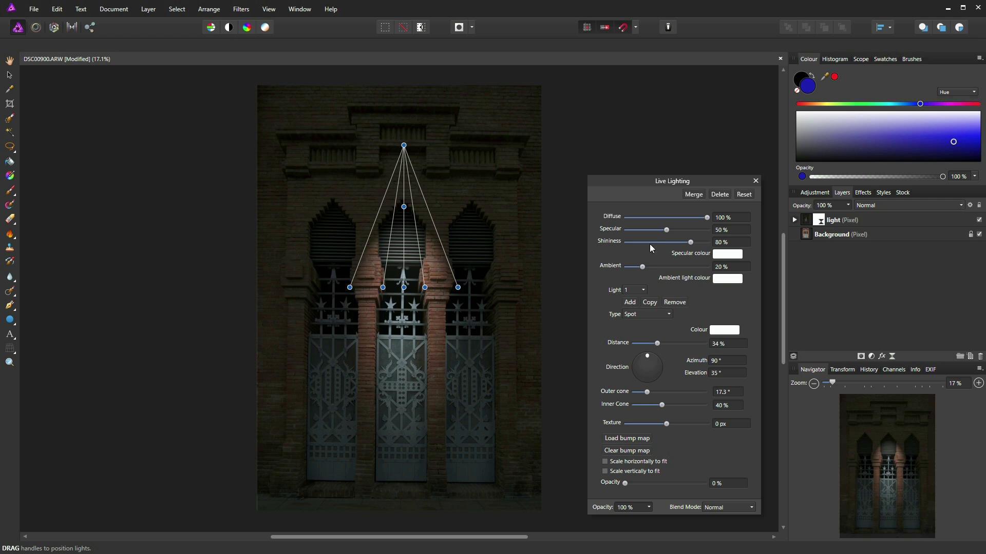
{"action": "left_click_drag", "start_coordinate": [658, 343], "coordinate": [664, 343]}
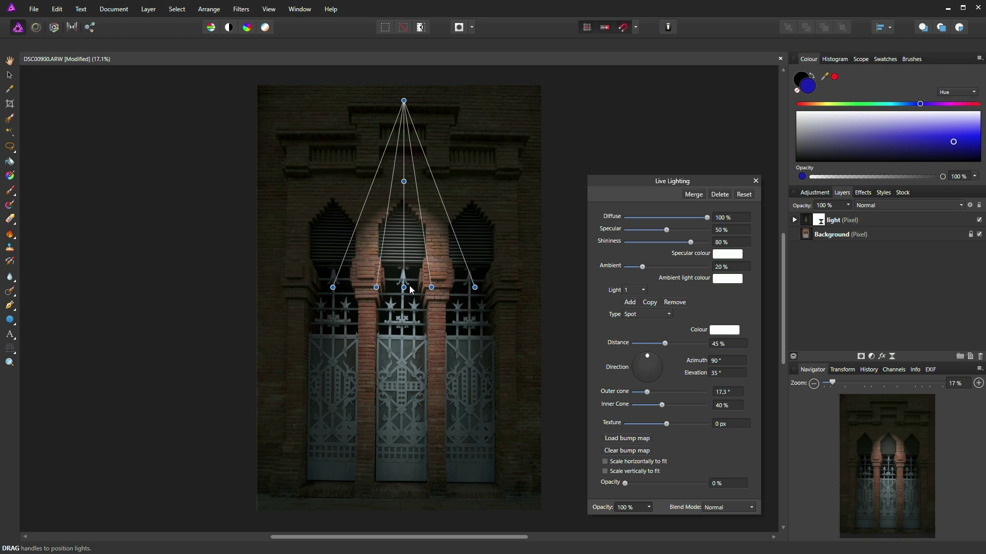
{"action": "left_click_drag", "start_coordinate": [404, 288], "coordinate": [405, 305]}
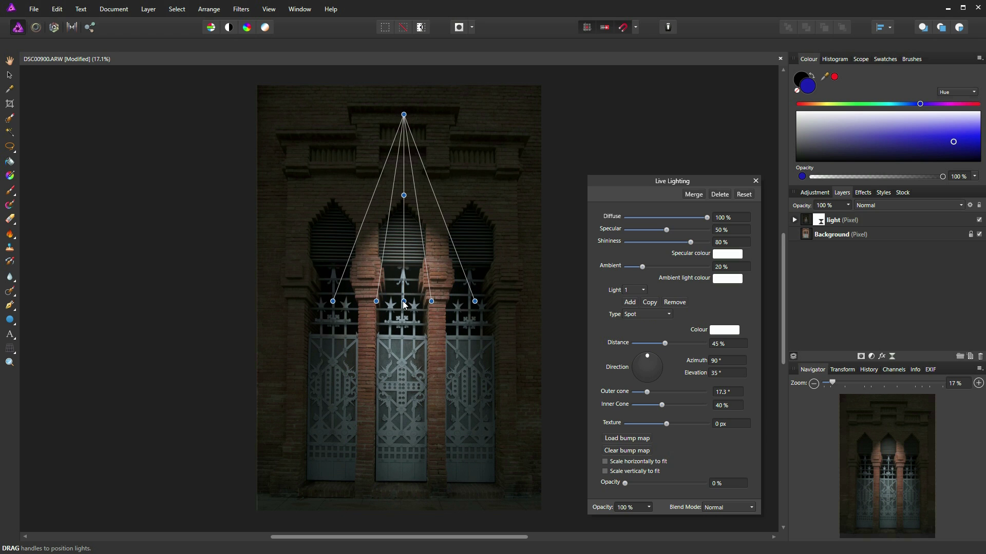
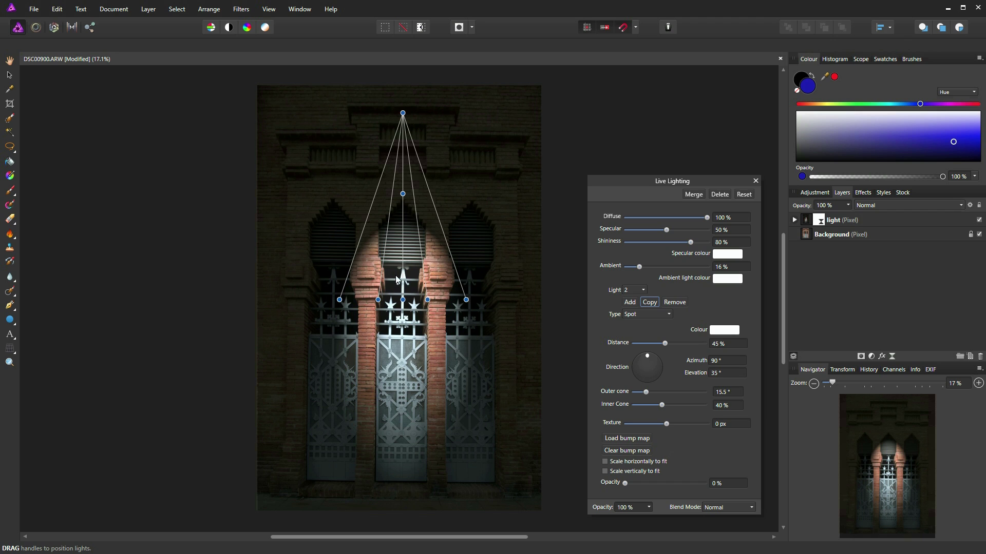
Move light 2 onto the left gate, and copy it to place a third spot light on the right gate
{"action": "left_click", "coordinate": [643, 290]}
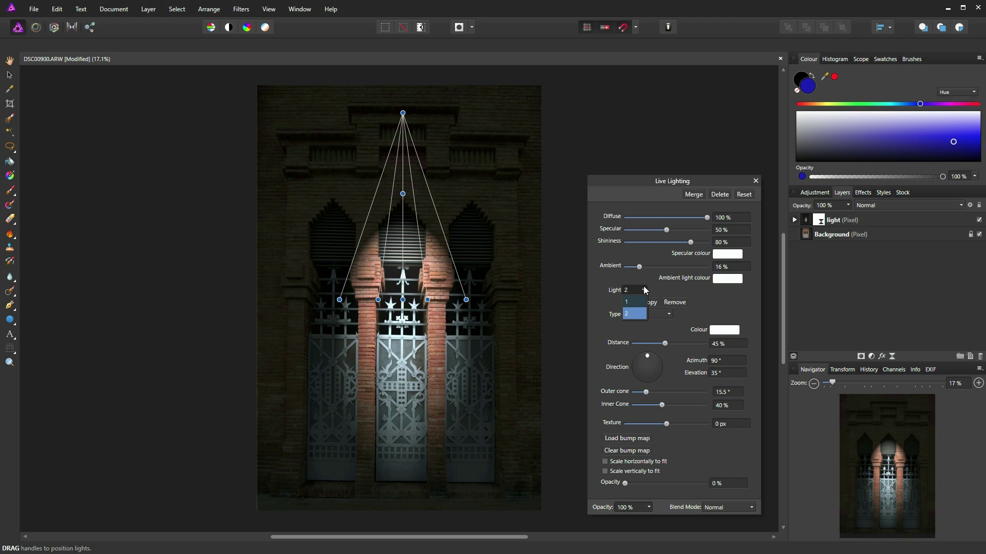
{"action": "left_click", "coordinate": [644, 291]}
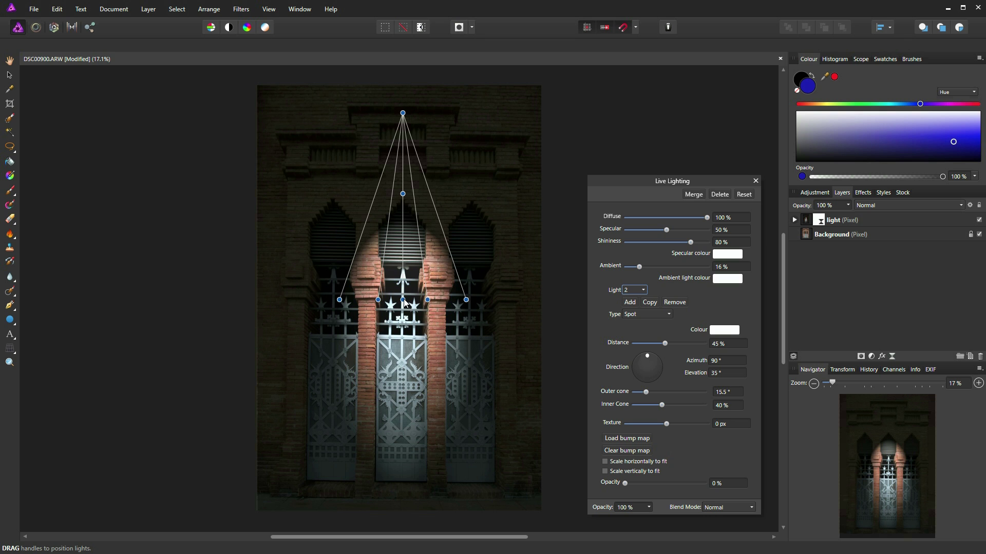
{"action": "left_click_drag", "start_coordinate": [403, 299], "coordinate": [335, 297]}
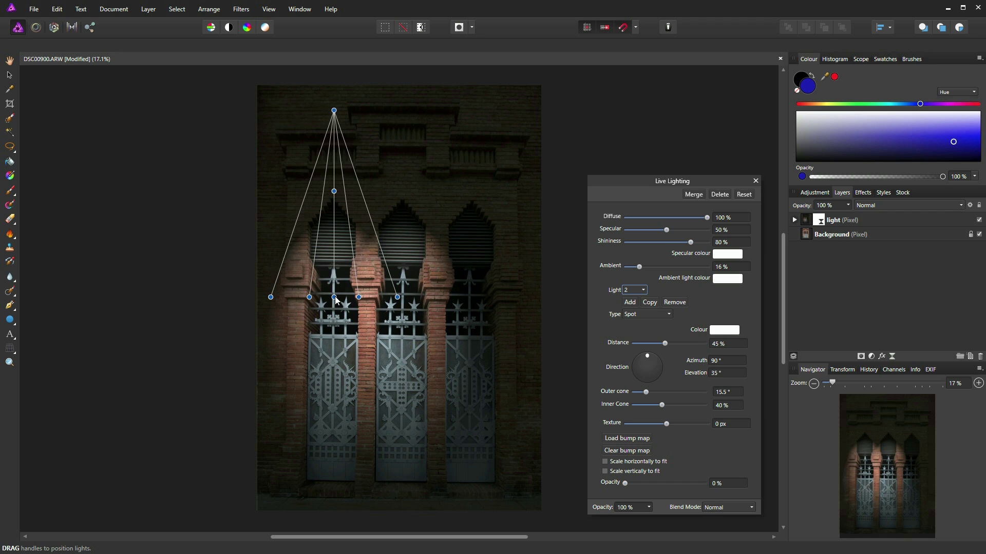
{"action": "left_click", "coordinate": [649, 302]}
{"action": "left_click_drag", "start_coordinate": [333, 299], "coordinate": [467, 297]}
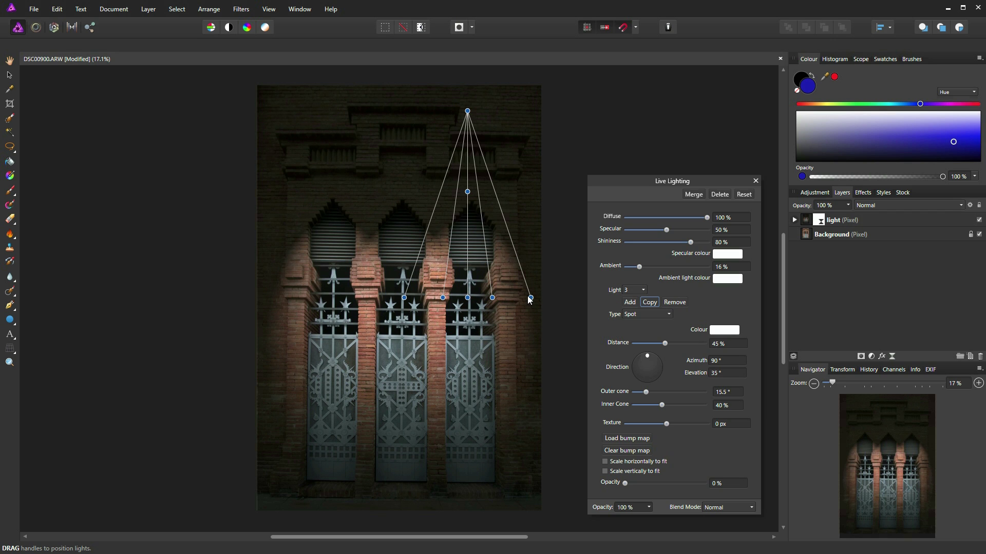
Set light 3 on the right gate to a 12.8° outer cone and 51% distance, and light 2's outer cone to 14.5°
{"action": "left_click_drag", "start_coordinate": [529, 298], "coordinate": [520, 301]}
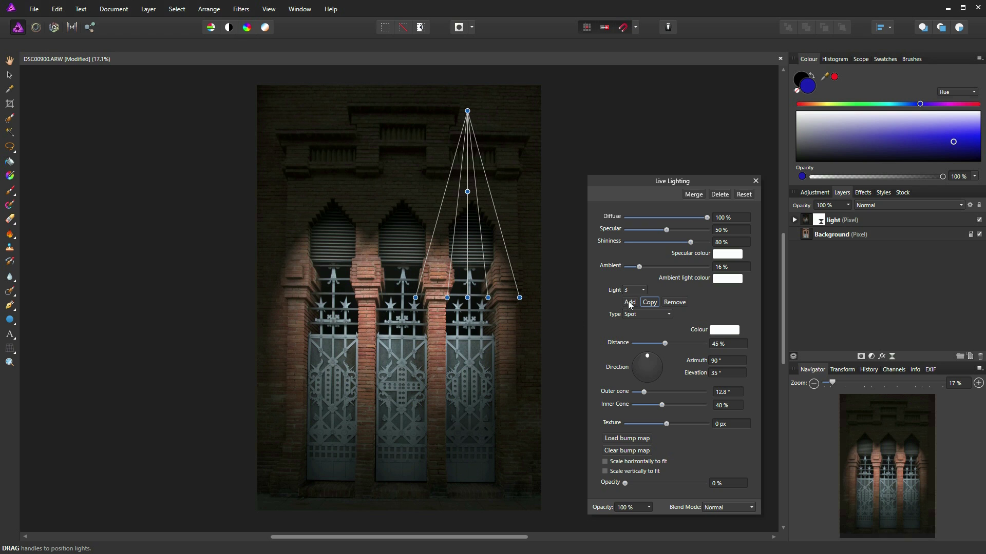
{"action": "left_click_drag", "start_coordinate": [667, 344], "coordinate": [668, 346]}
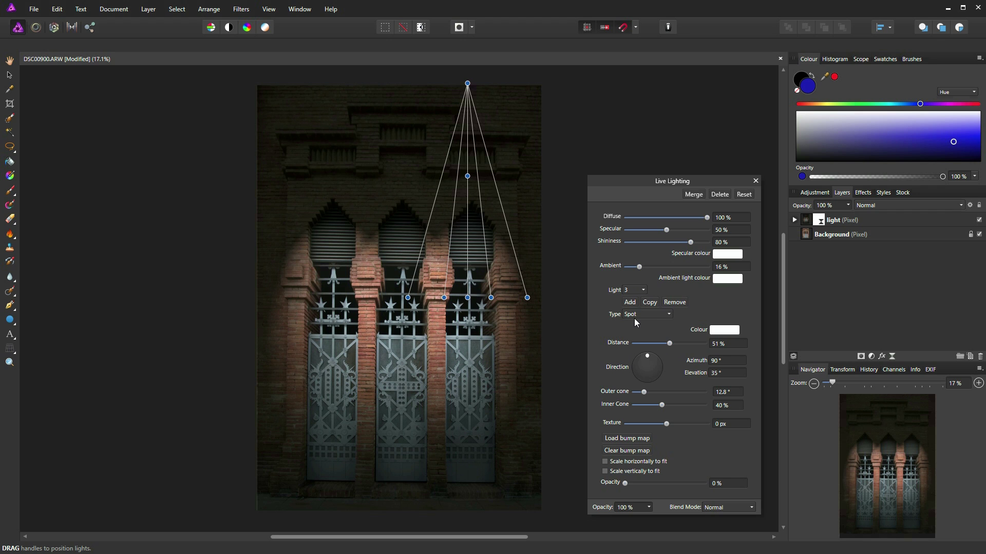
{"action": "left_click", "coordinate": [642, 290]}
{"action": "left_click", "coordinate": [635, 302]}
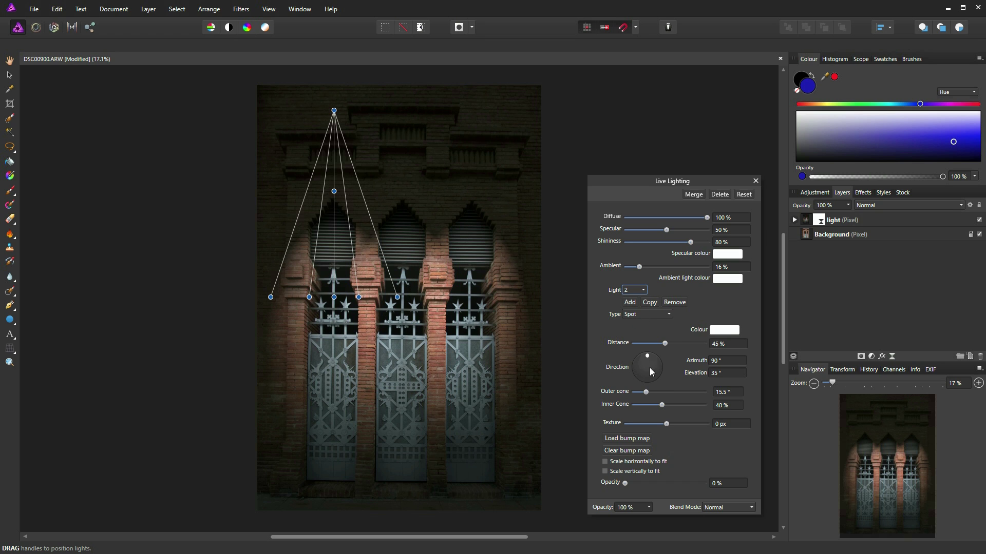
{"action": "left_click_drag", "start_coordinate": [648, 391], "coordinate": [646, 392]}
Set light 1 on the middle gate to a 13.8° outer cone and 38% inner cone, and nudge it slightly up and left
{"action": "left_click", "coordinate": [645, 290]}
{"action": "left_click", "coordinate": [636, 296]}
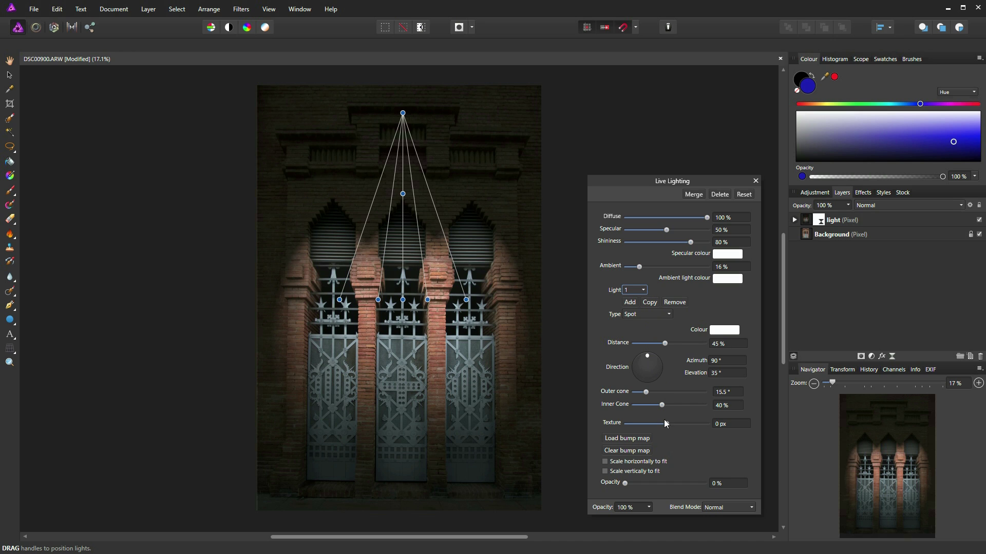
{"action": "left_click_drag", "start_coordinate": [662, 405], "coordinate": [644, 392]}
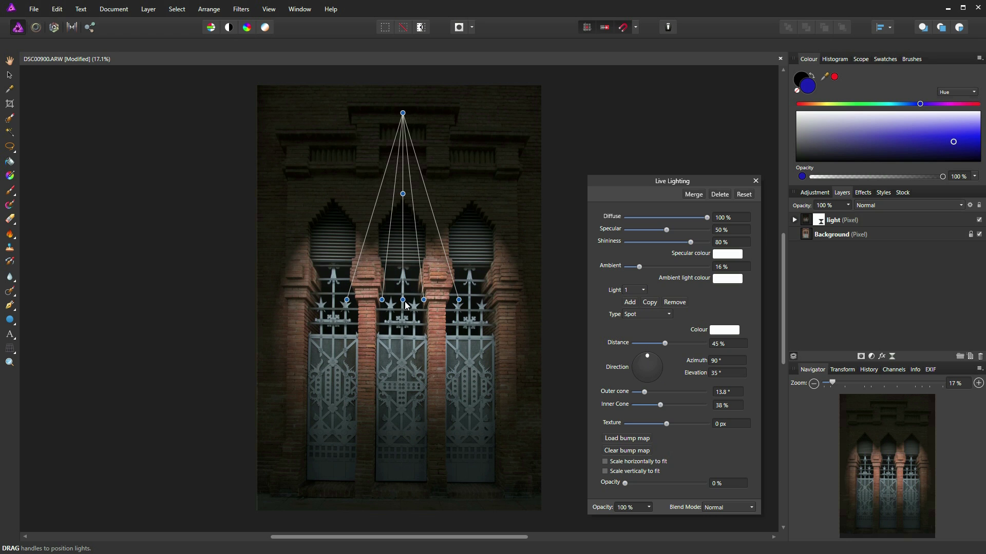
{"action": "left_click_drag", "start_coordinate": [405, 300], "coordinate": [402, 298]}
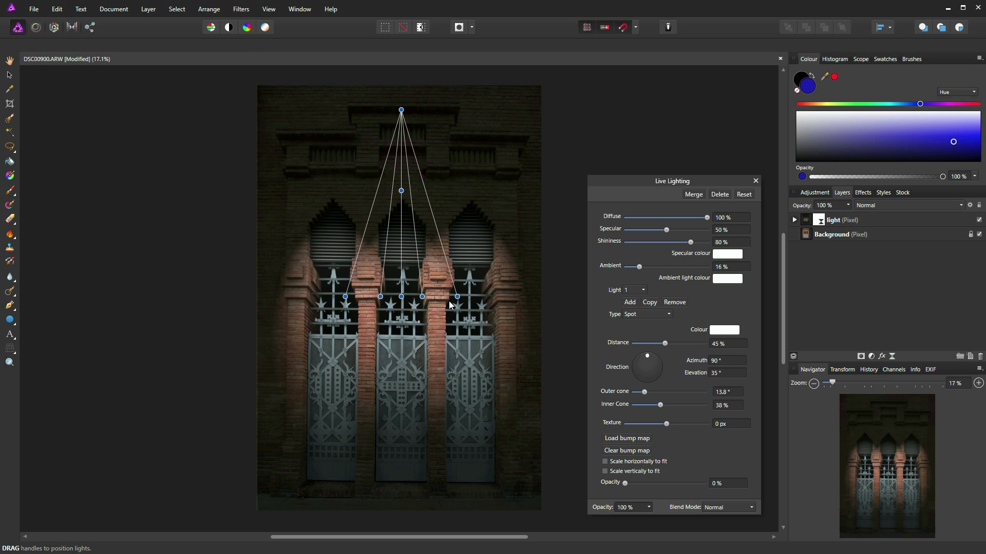
Change the colour of light 2 on the left gate to a saturated red
{"action": "left_click", "coordinate": [637, 291]}
{"action": "left_click", "coordinate": [635, 314]}
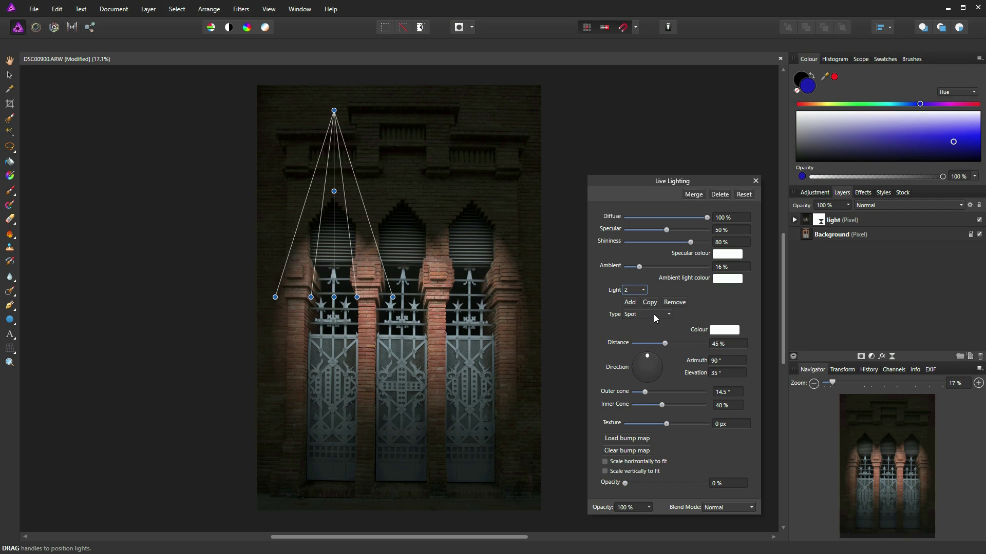
{"action": "left_click", "coordinate": [724, 330]}
{"action": "left_click_drag", "start_coordinate": [756, 387], "coordinate": [793, 401]}
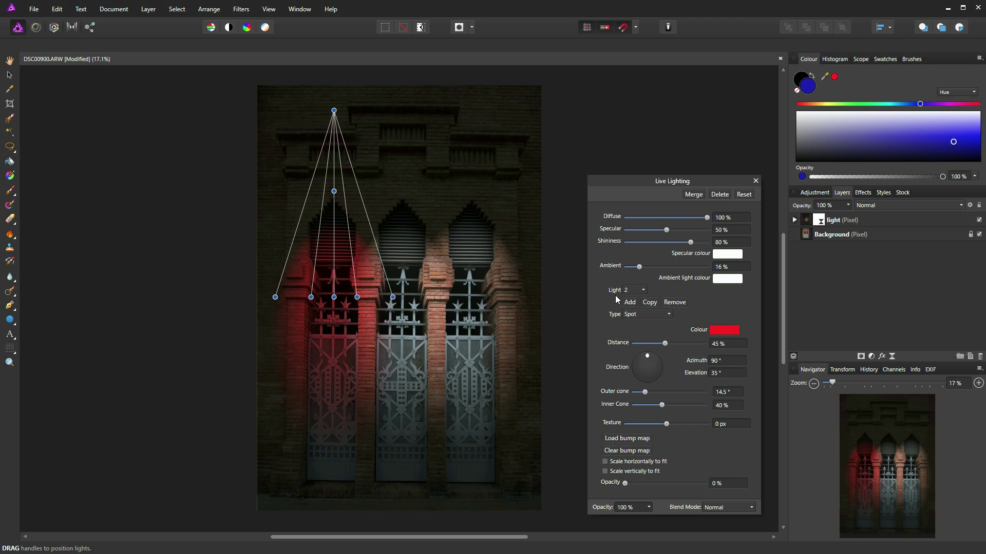
Change the colour of light 3 on the right gate to a saturated blue
{"action": "left_click", "coordinate": [645, 291]}
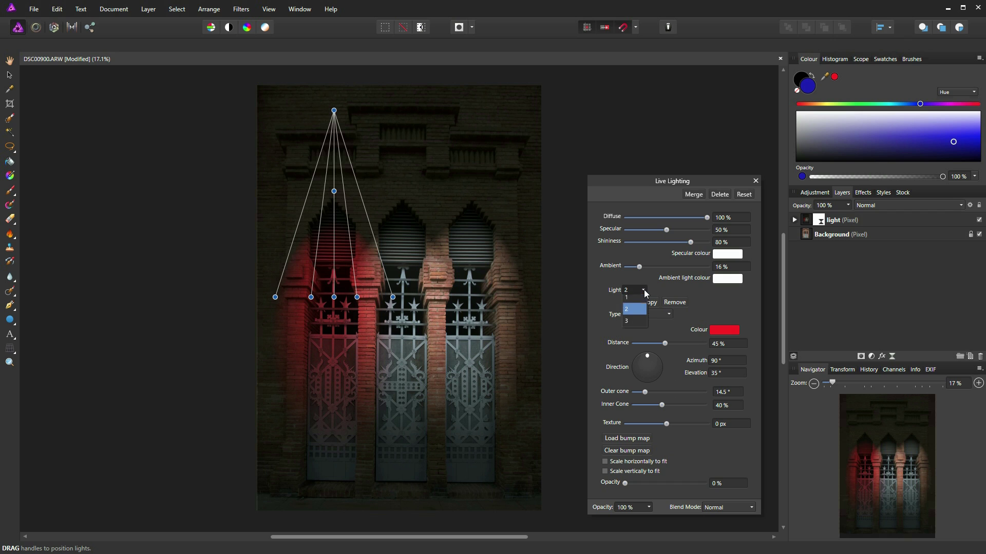
{"action": "left_click", "coordinate": [628, 326]}
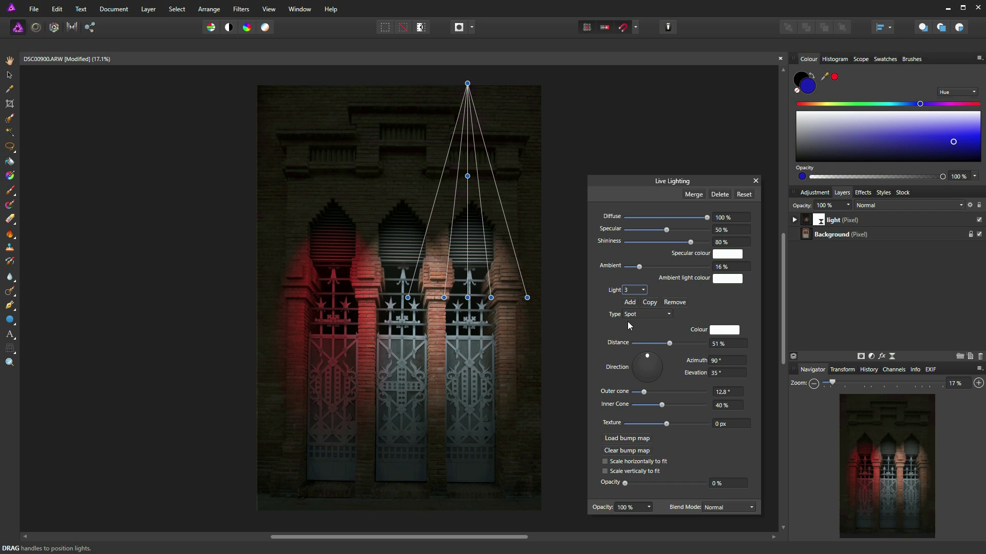
{"action": "left_click", "coordinate": [725, 330]}
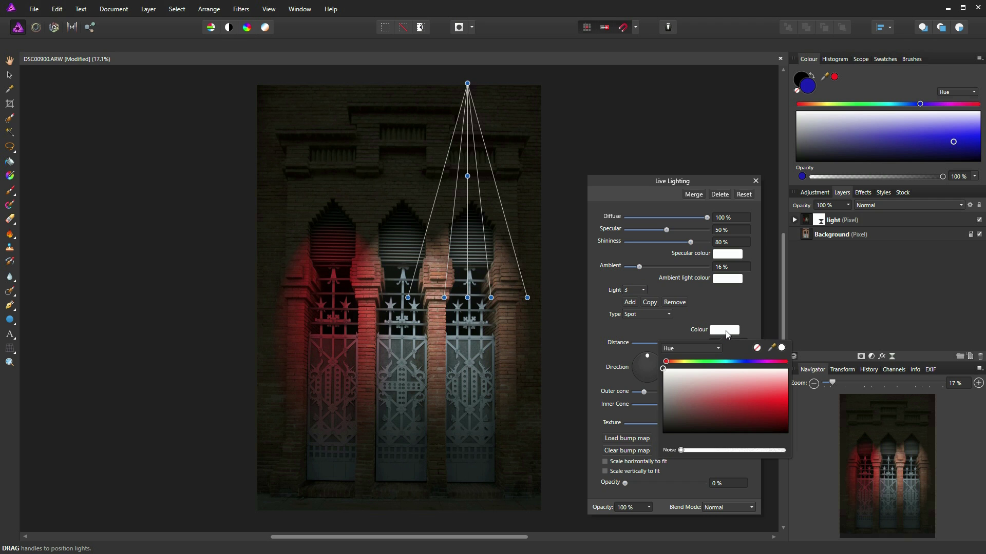
{"action": "left_click", "coordinate": [745, 362]}
{"action": "left_click_drag", "start_coordinate": [760, 389], "coordinate": [797, 404]}
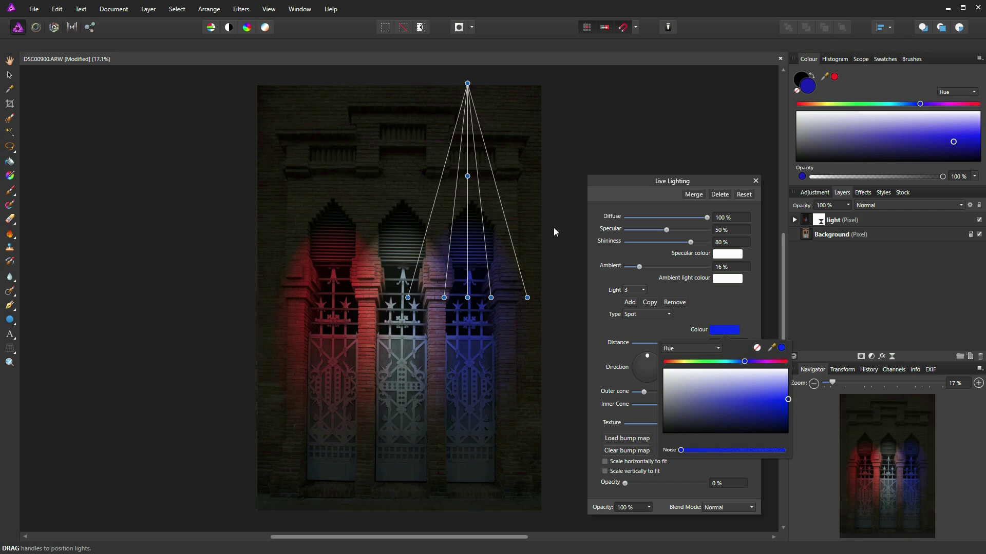
{"action": "left_click", "coordinate": [677, 326]}
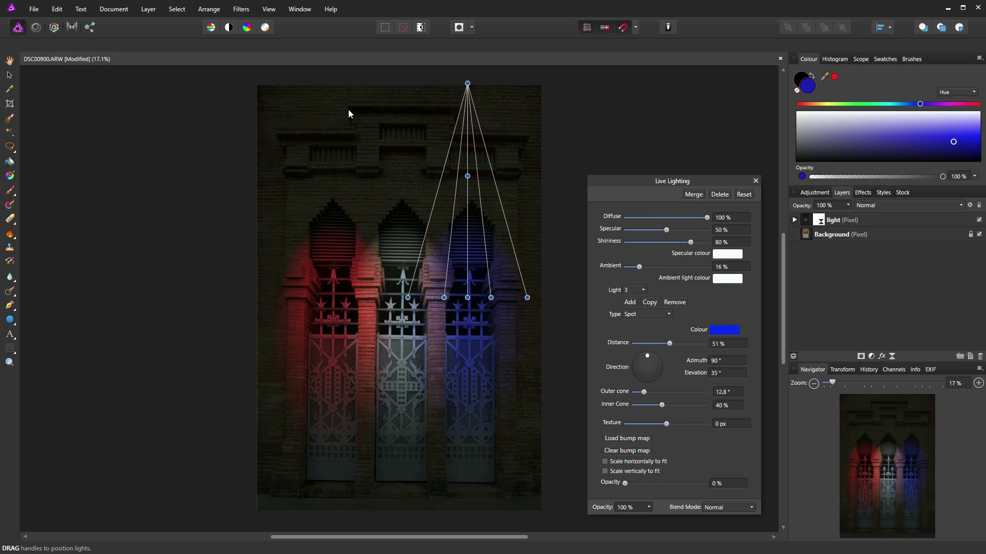
Try a yellow ambient light colour with the ambient light raised to 33%
{"action": "left_click", "coordinate": [725, 281]}
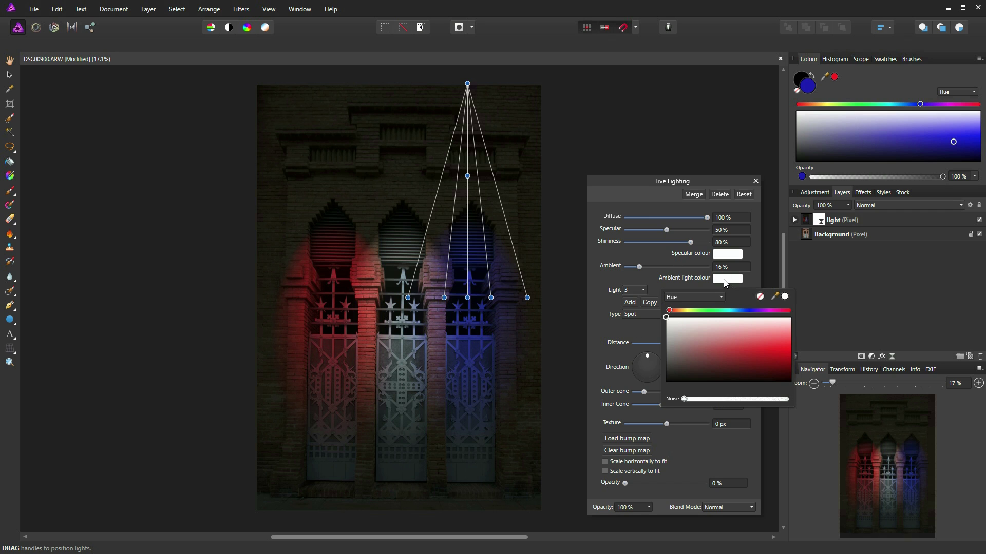
{"action": "left_click", "coordinate": [690, 311]}
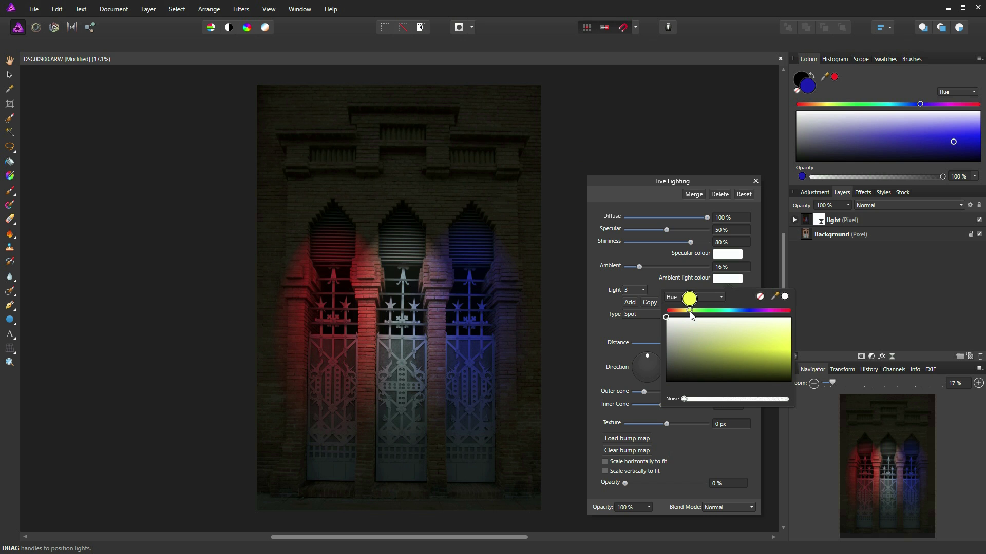
{"action": "left_click_drag", "start_coordinate": [765, 354], "coordinate": [797, 351]}
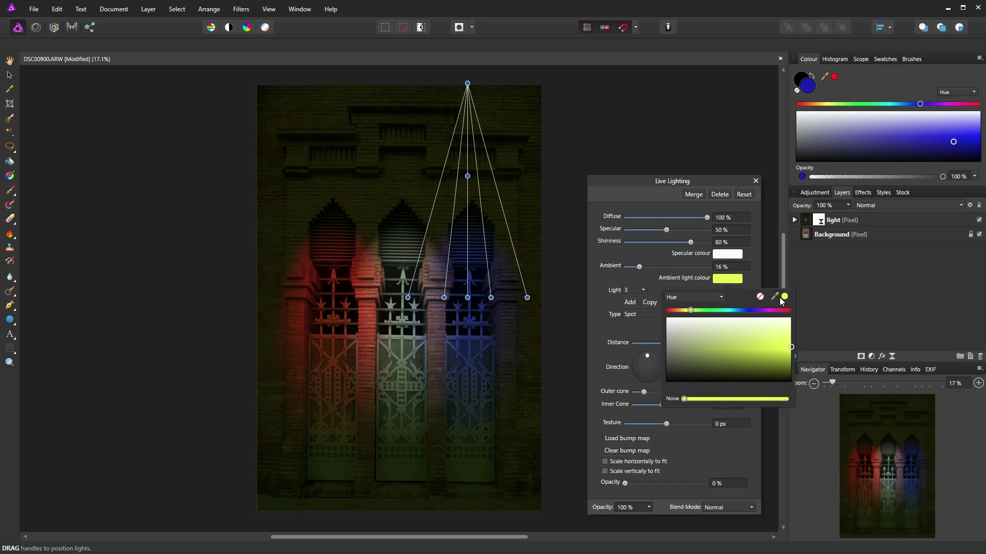
{"action": "mouse_move", "coordinate": [641, 269]}
{"action": "left_mouse_down"}
{"action": "mouse_move", "coordinate": [666, 276]}
{"action": "mouse_move", "coordinate": [652, 284]}
{"action": "left_mouse_up"}
Try a saturated purple as the ambient light colour
{"action": "left_click", "coordinate": [720, 282]}
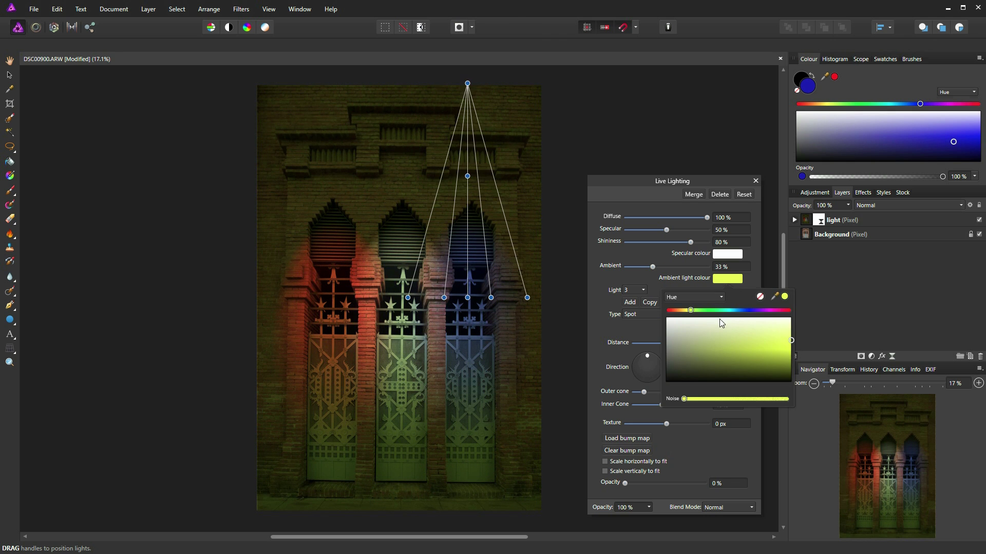
{"action": "left_click", "coordinate": [756, 311]}
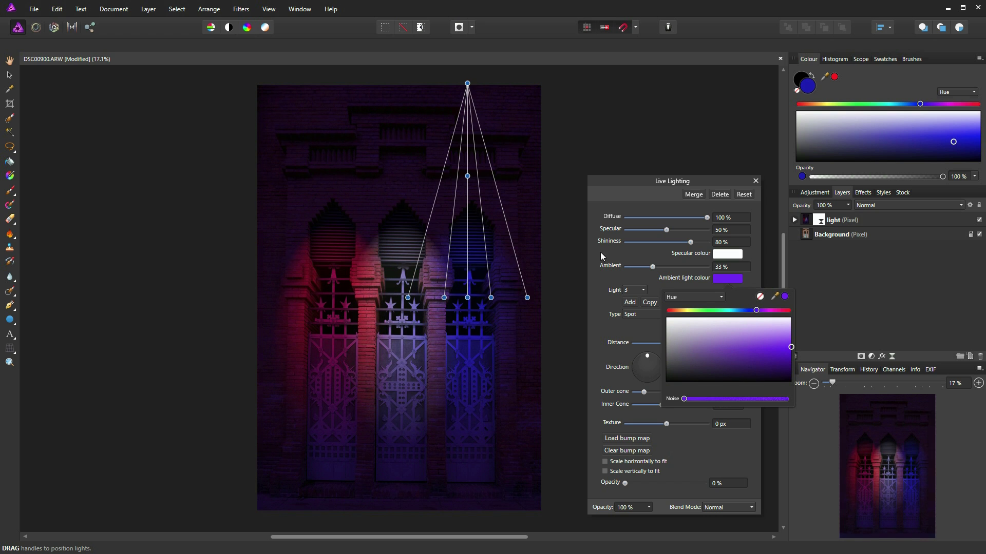
{"action": "left_click", "coordinate": [516, 301]}
Set the ambient light colour back to white and lower the ambient light to 9%
{"action": "left_click", "coordinate": [719, 279]}
{"action": "left_click_drag", "start_coordinate": [702, 328], "coordinate": [657, 316]}
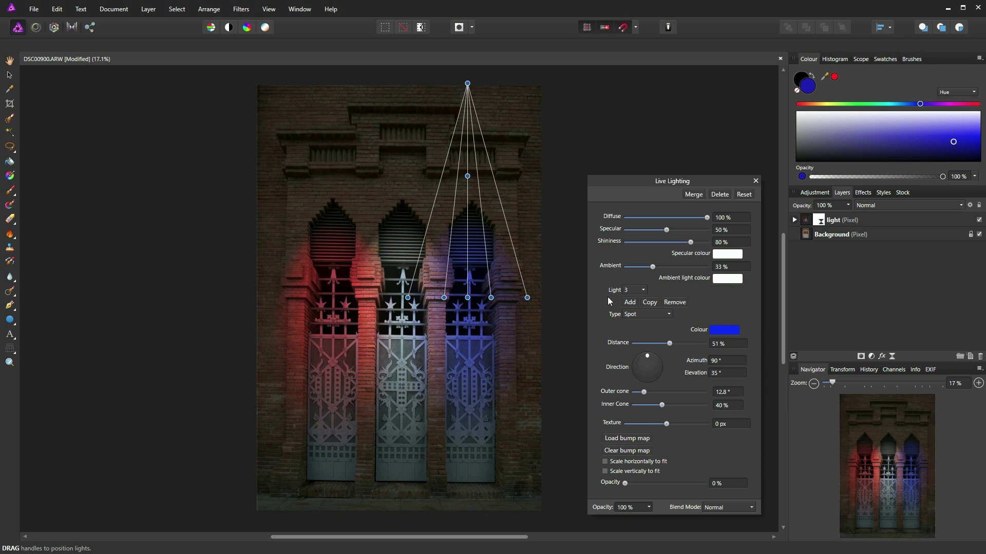
{"action": "left_click_drag", "start_coordinate": [650, 266], "coordinate": [633, 279]}
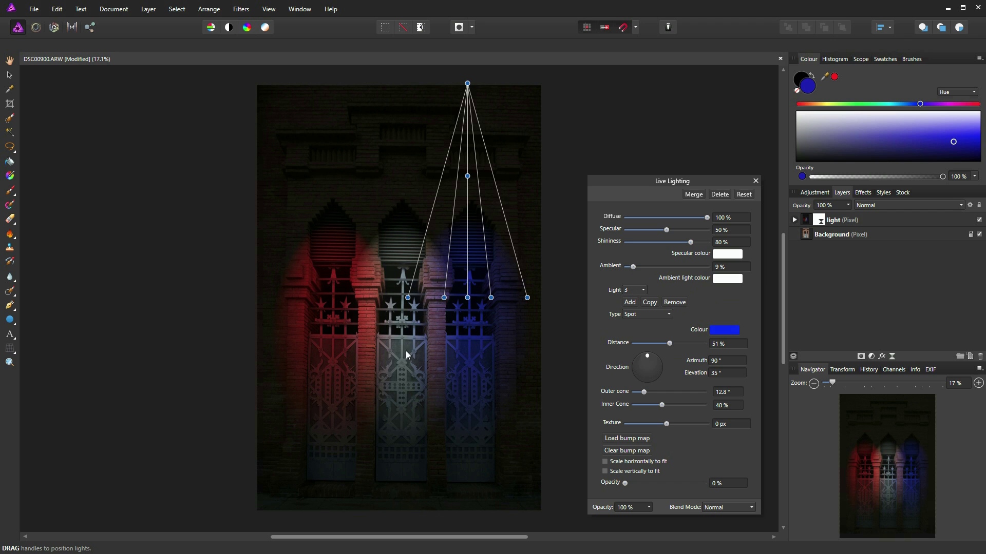
Copy lights 3, 2 and 1 in place to double each gate's light, and lower diffuse and specular to 41% and shininess to 43%
{"action": "left_click", "coordinate": [653, 303]}
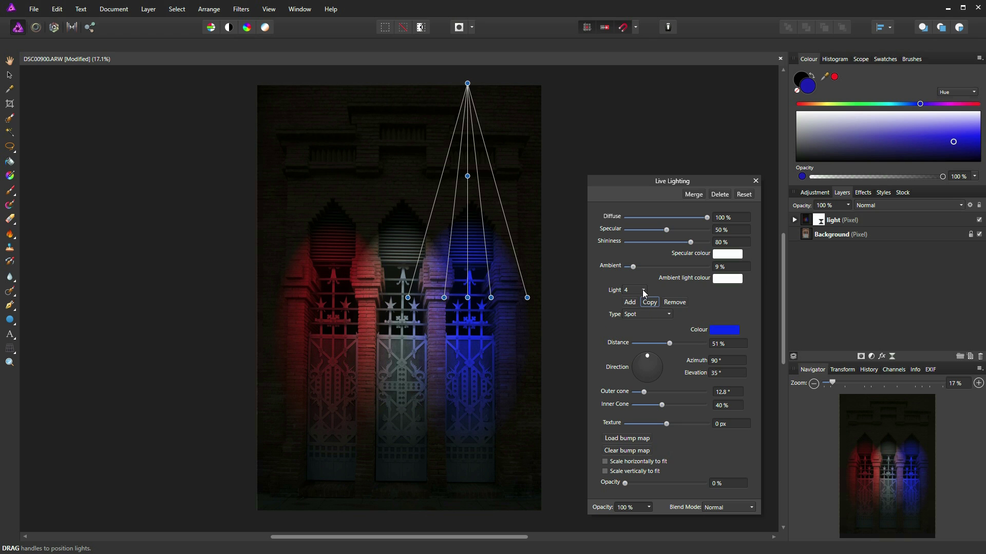
{"action": "left_click", "coordinate": [643, 290]}
{"action": "left_click", "coordinate": [628, 314]}
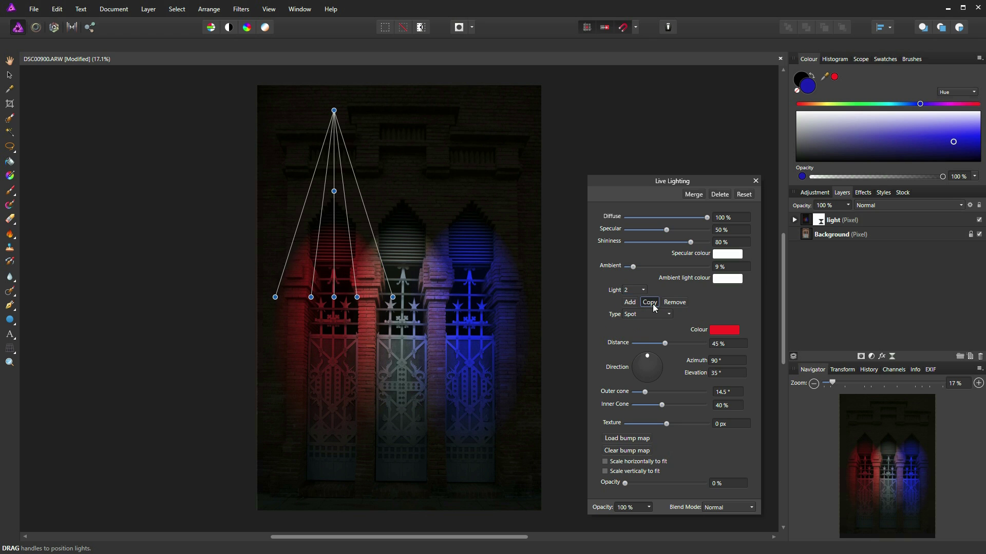
{"action": "left_click", "coordinate": [652, 304]}
{"action": "left_click", "coordinate": [639, 289]}
{"action": "left_click", "coordinate": [647, 302]}
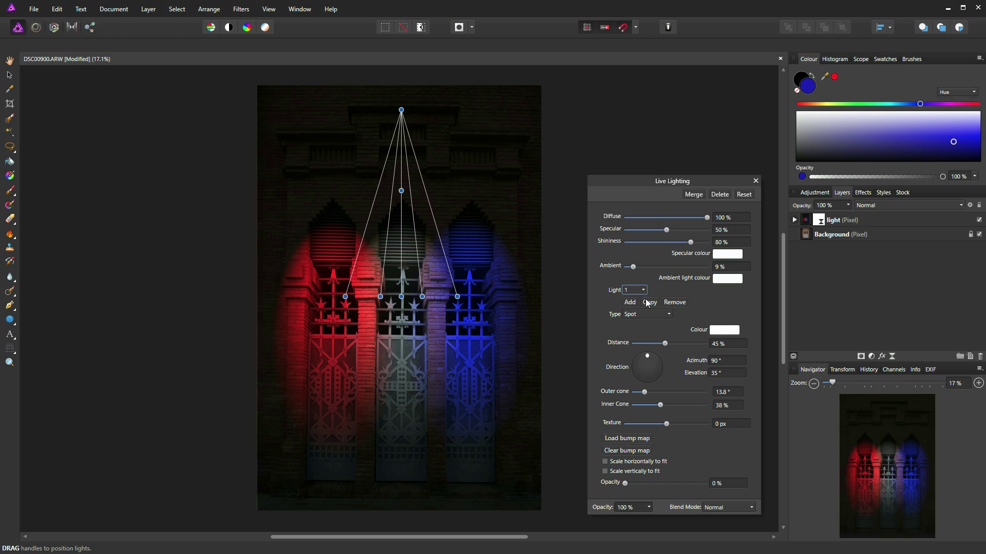
{"action": "left_click", "coordinate": [647, 303]}
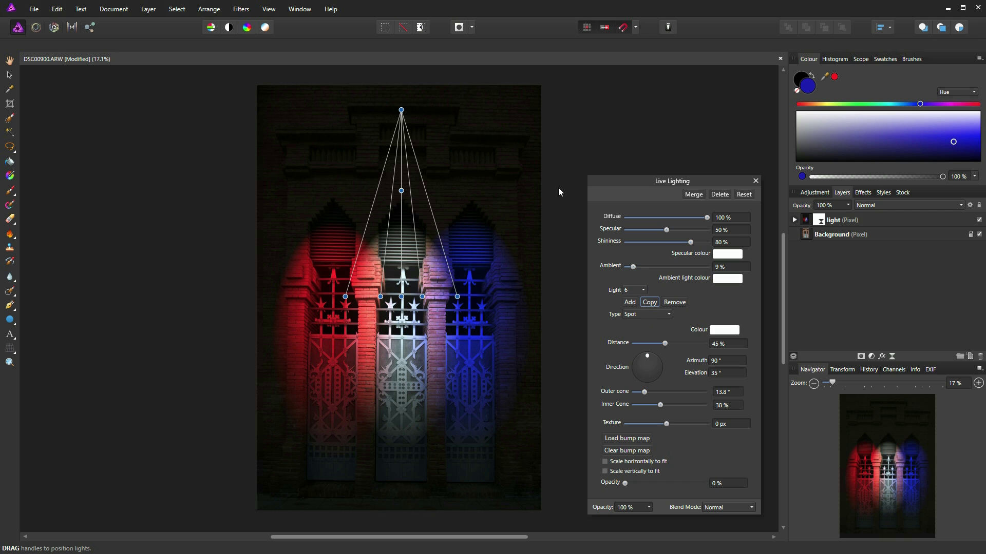
{"action": "left_click", "coordinate": [675, 303]}
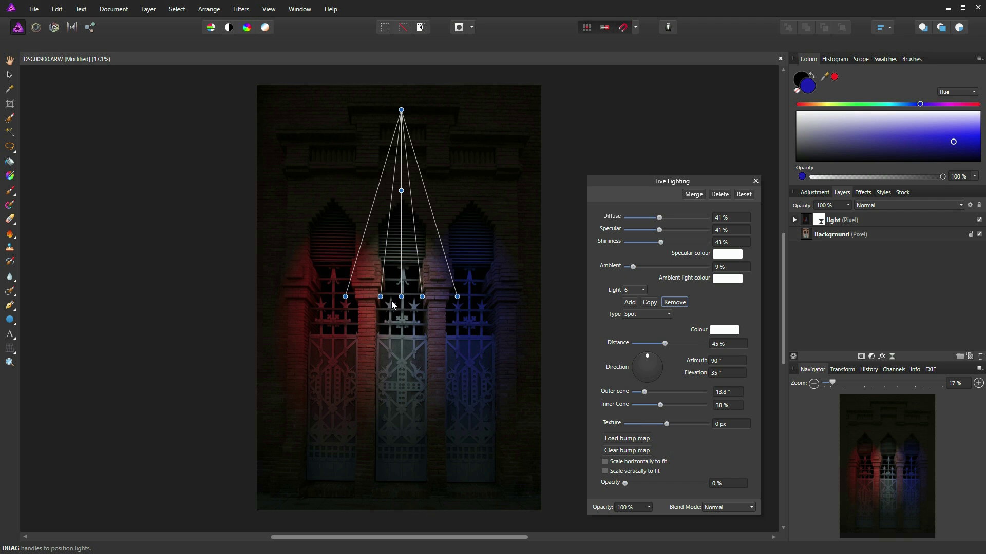
Copy light 1, move the copy to the top of the façade with a 23.5° outer cone, and set the ambient light to 5%
{"action": "left_click", "coordinate": [643, 290]}
{"action": "left_click", "coordinate": [636, 301]}
{"action": "left_click", "coordinate": [650, 304]}
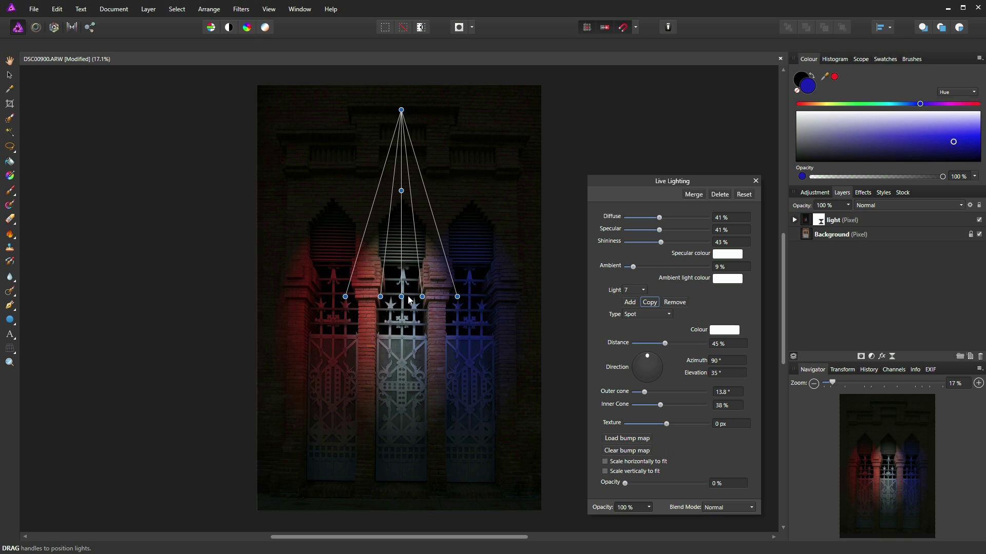
{"action": "left_click_drag", "start_coordinate": [401, 298], "coordinate": [400, 143]}
{"action": "left_click_drag", "start_coordinate": [457, 144], "coordinate": [498, 143]}
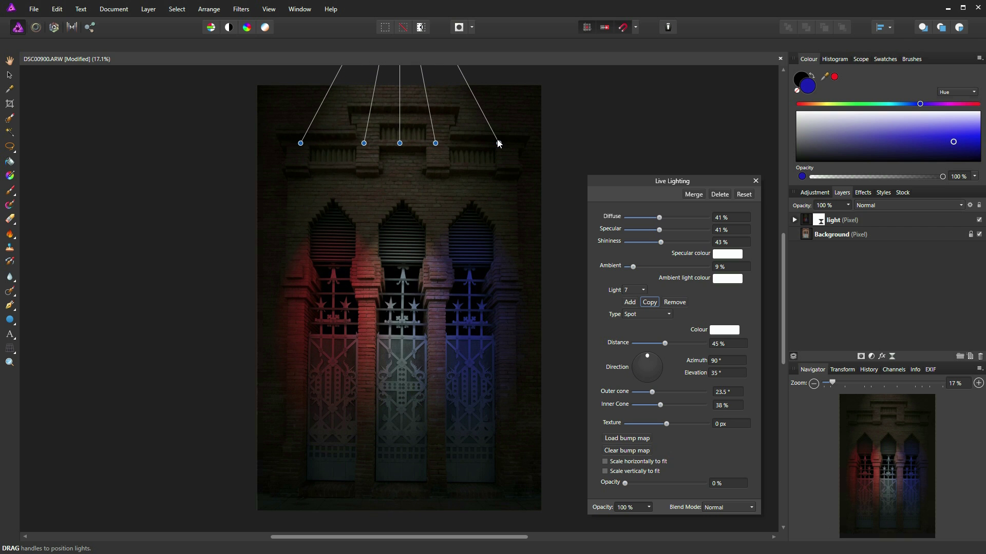
{"action": "left_click_drag", "start_coordinate": [401, 144], "coordinate": [403, 104]}
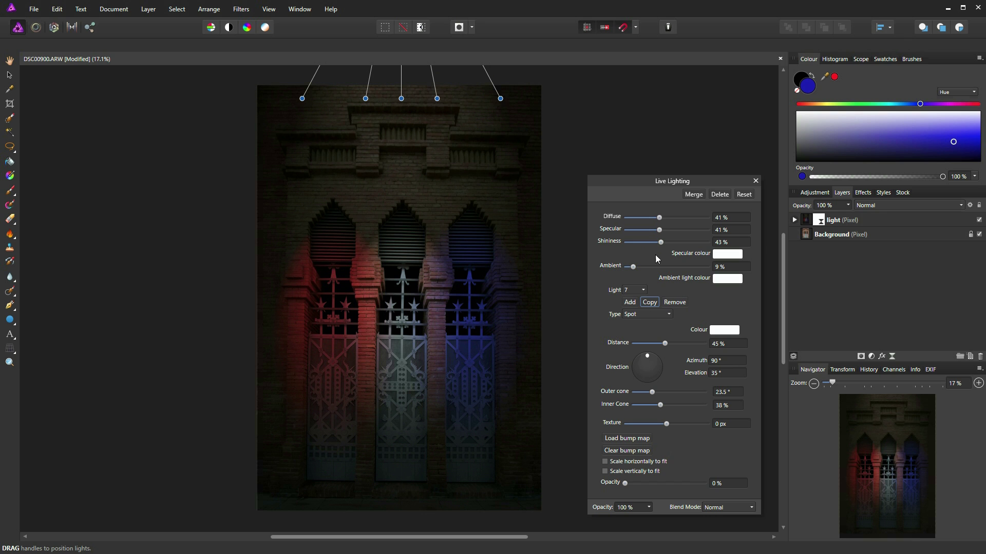
{"action": "left_click_drag", "start_coordinate": [633, 267], "coordinate": [627, 269]}
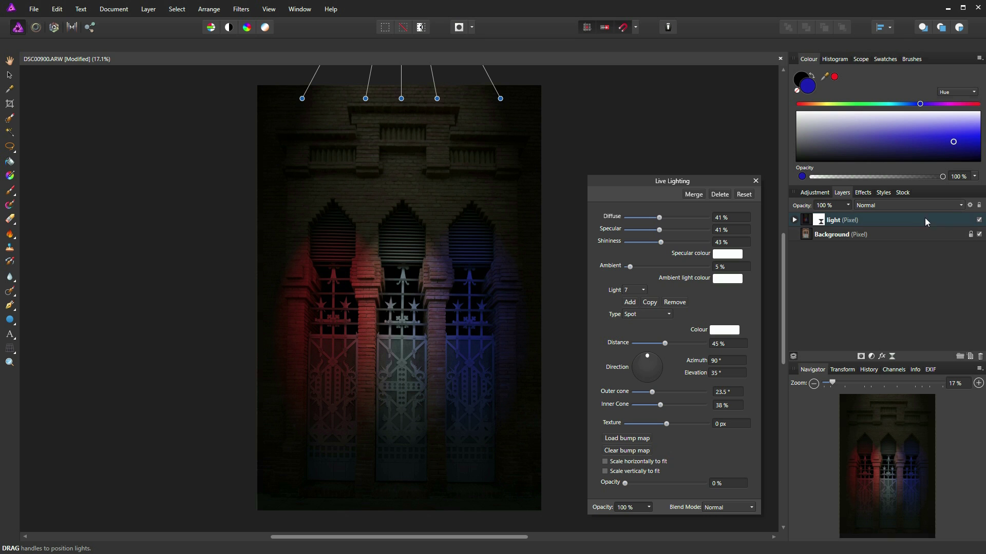
Hide the light layer and duplicate the Background layer
{"action": "left_click", "coordinate": [979, 220]}
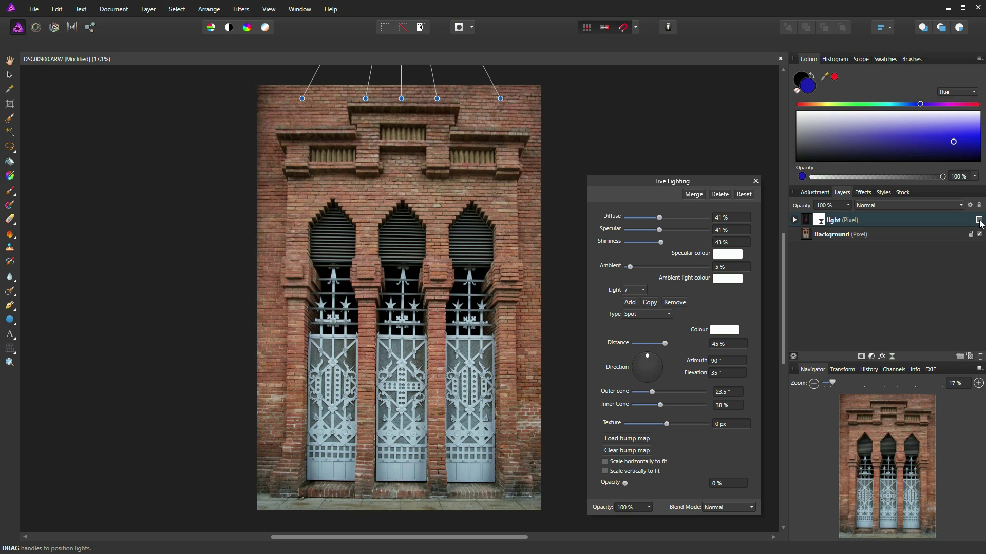
{"action": "left_click", "coordinate": [816, 235]}
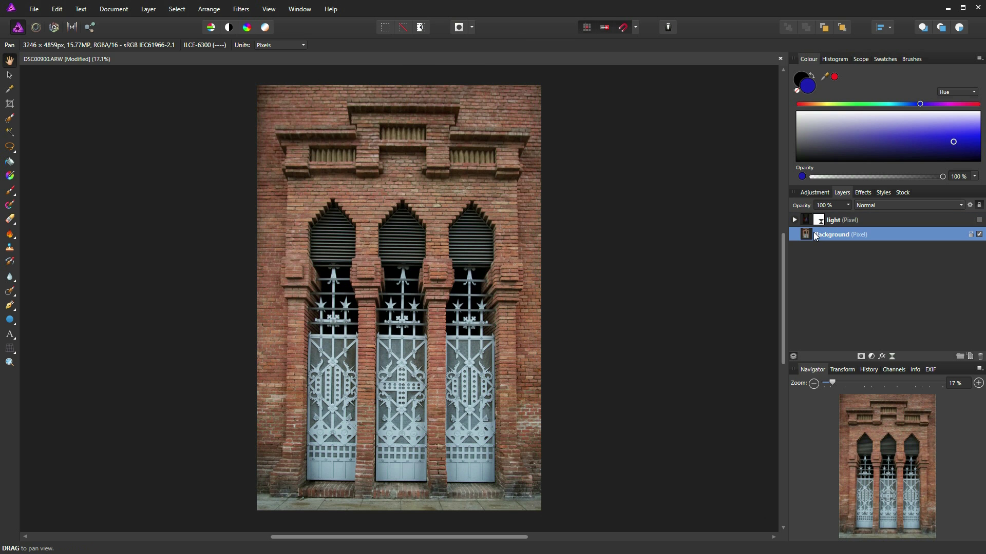
{"action": "key", "text": "ctrl+j"}
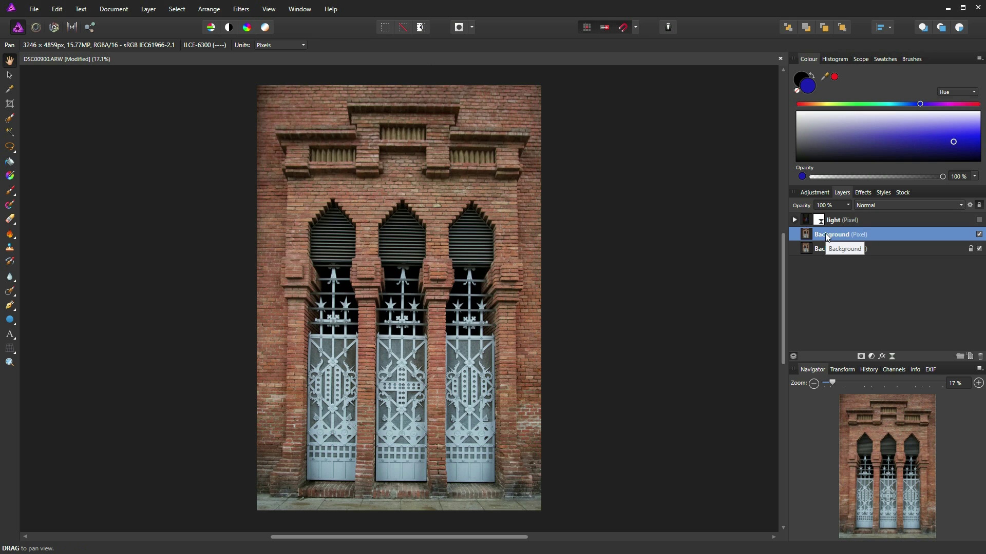
Add a Black and White adjustment above the duplicated Background layer with red at 78% and yellow at 127%
{"action": "left_click", "coordinate": [871, 357]}
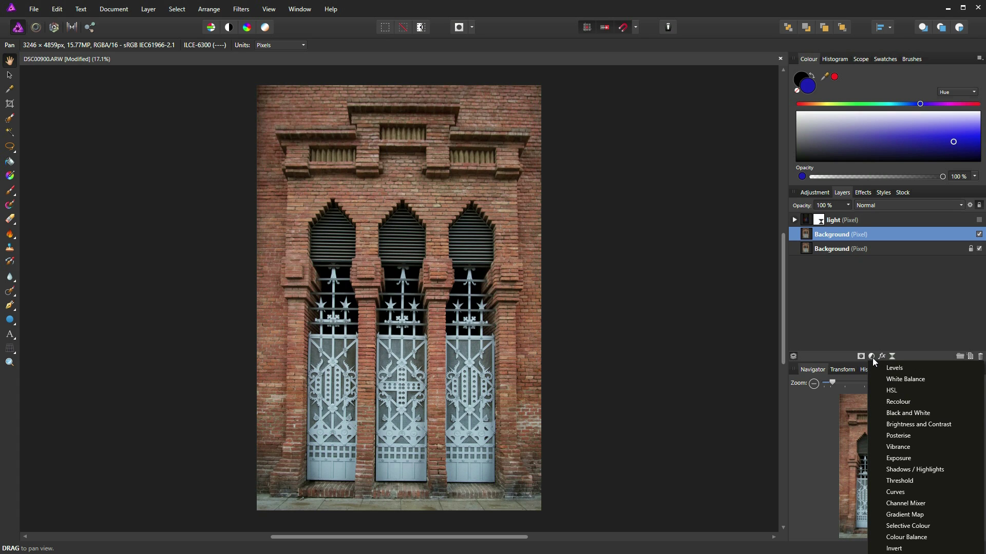
{"action": "left_click", "coordinate": [894, 416]}
{"action": "left_click_drag", "start_coordinate": [664, 347], "coordinate": [673, 373]}
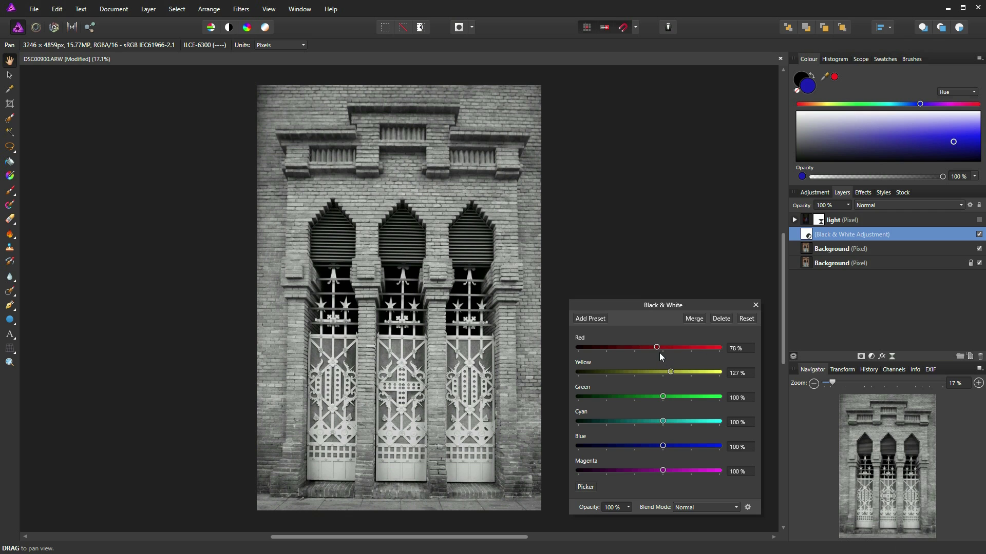
{"action": "left_click", "coordinate": [755, 305]}
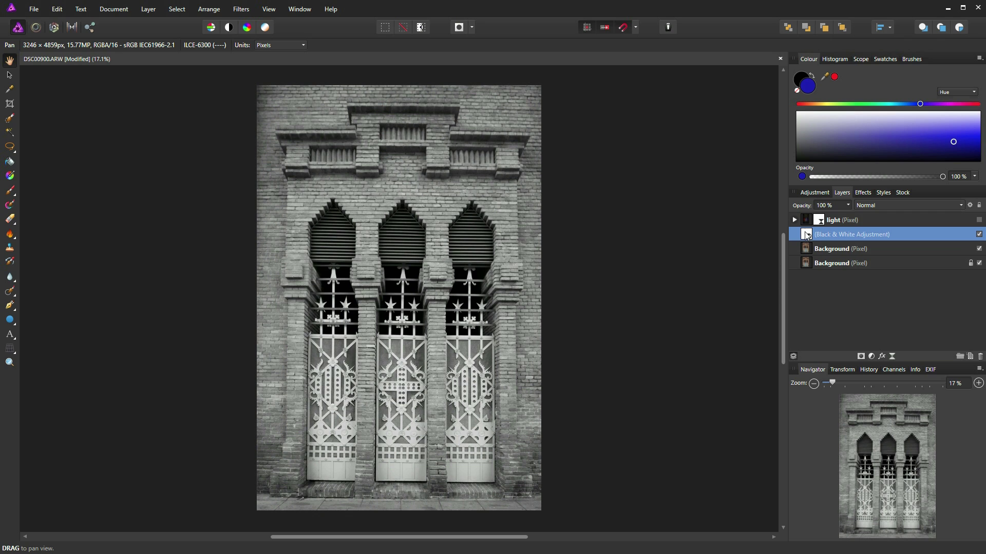
Nest the Black and White adjustment inside the duplicated Background layer and add a Brightness and Contrast adjustment with brightness -11% and contrast 10%
{"action": "left_click_drag", "start_coordinate": [807, 235], "coordinate": [824, 248]}
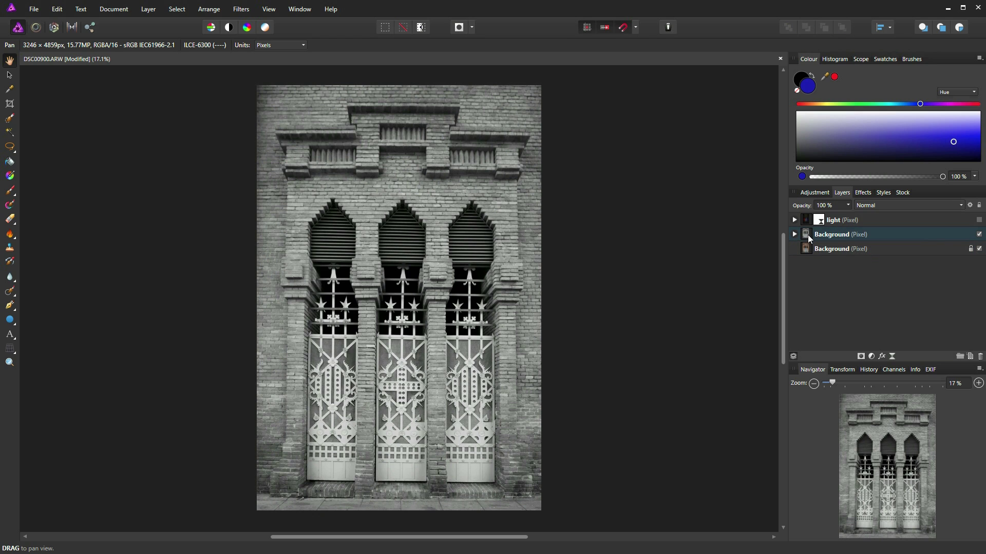
{"action": "left_click", "coordinate": [872, 355]}
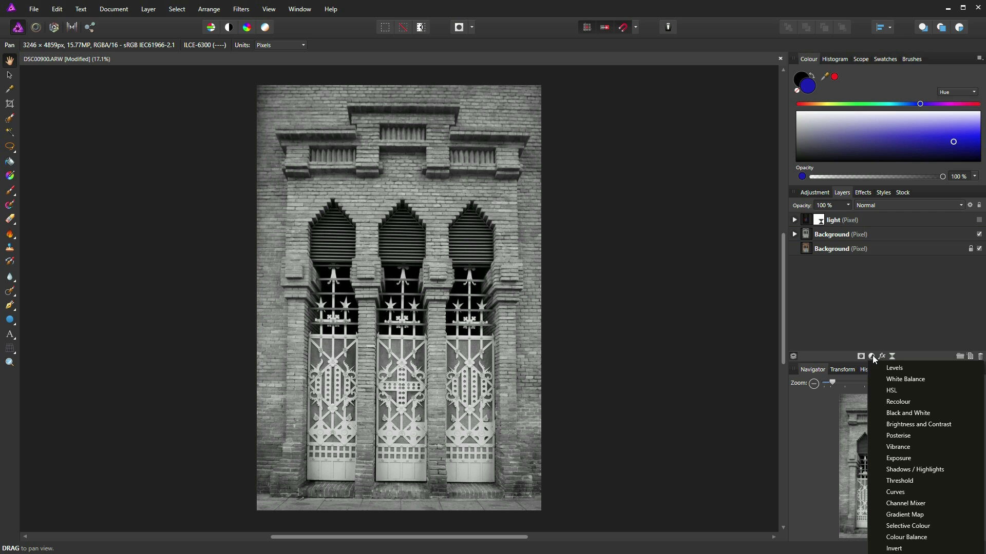
{"action": "left_click", "coordinate": [897, 426]}
{"action": "left_click_drag", "start_coordinate": [649, 471], "coordinate": [640, 452]}
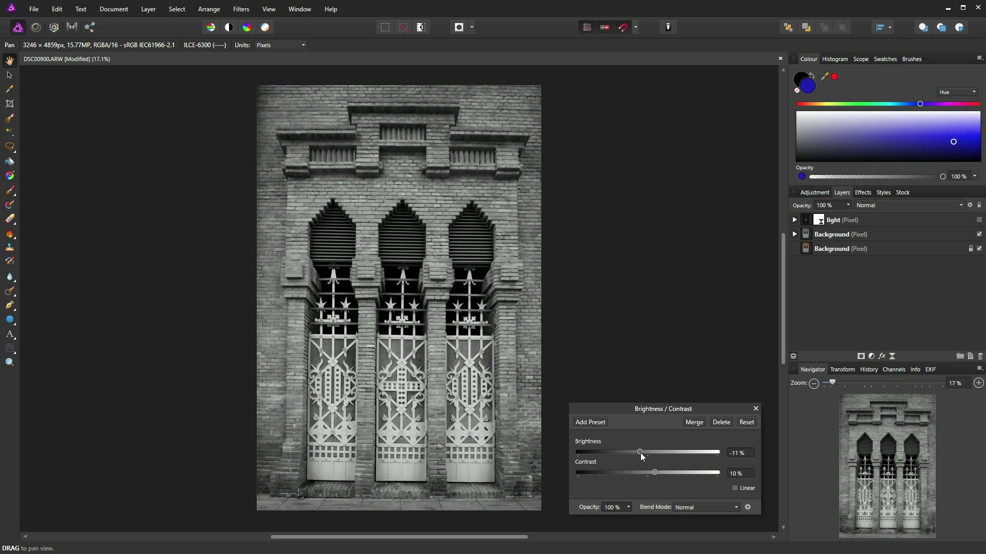
{"action": "left_click", "coordinate": [756, 409]}
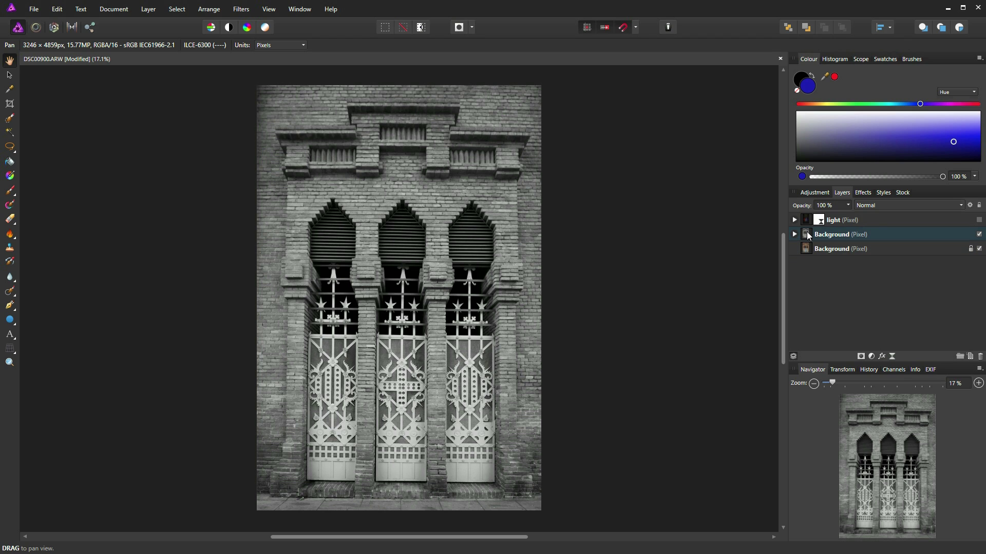
Export the black-and-white image as a best-quality JPEG named bump map in the Pictures folder, and delete the duplicated Background layer
{"action": "left_click", "coordinate": [32, 12]}
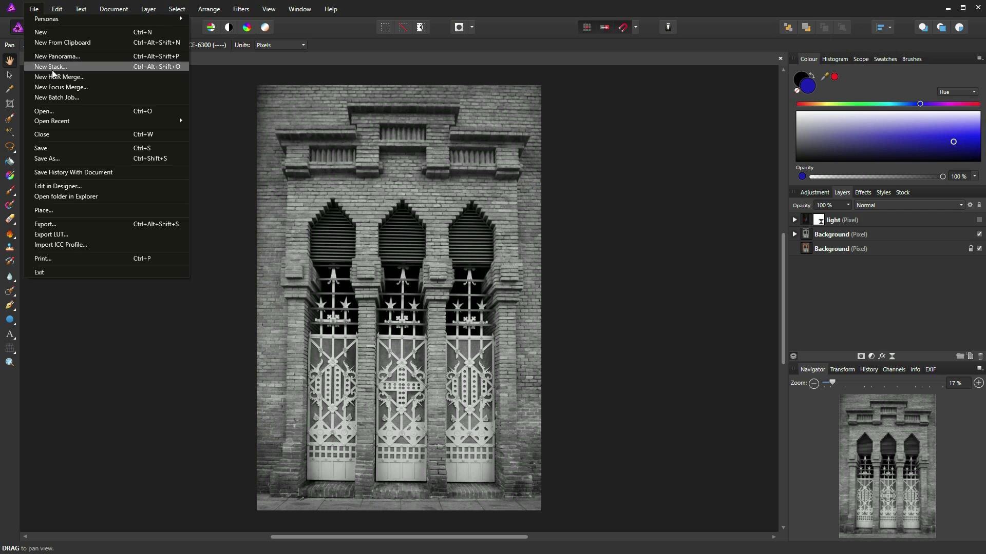
{"action": "left_click", "coordinate": [83, 220]}
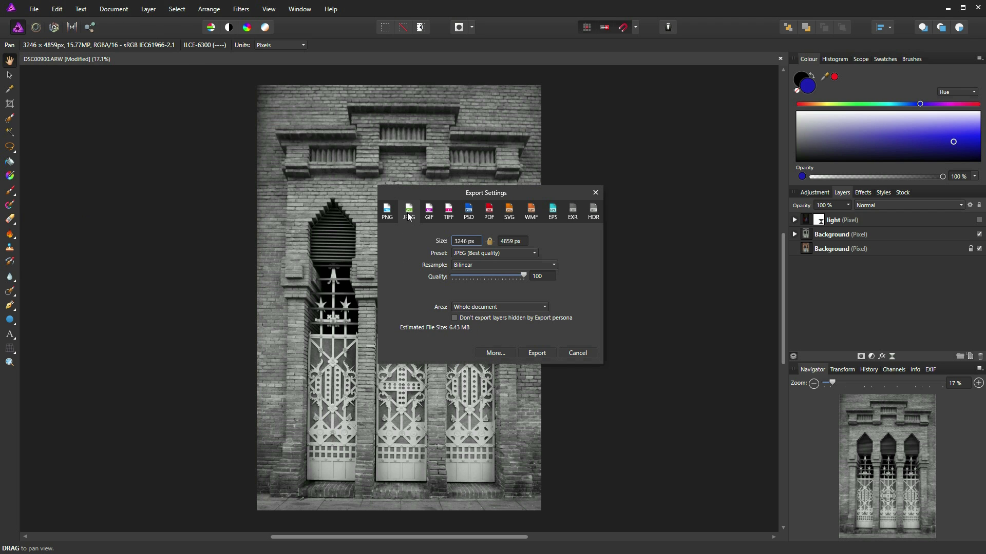
{"action": "left_click", "coordinate": [534, 352]}
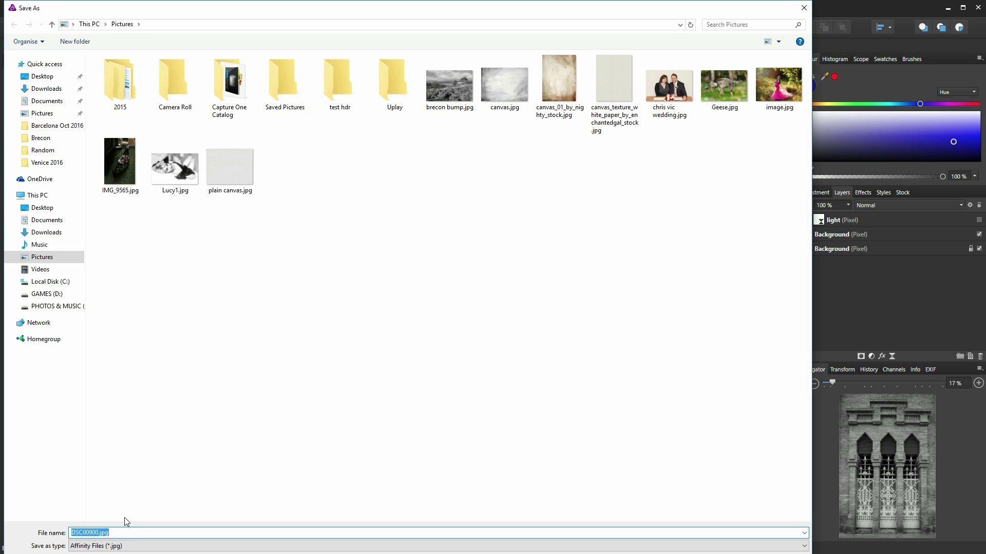
{"action": "left_click_drag", "start_coordinate": [110, 532], "coordinate": [56, 535]}
{"action": "type", "text": "b"}
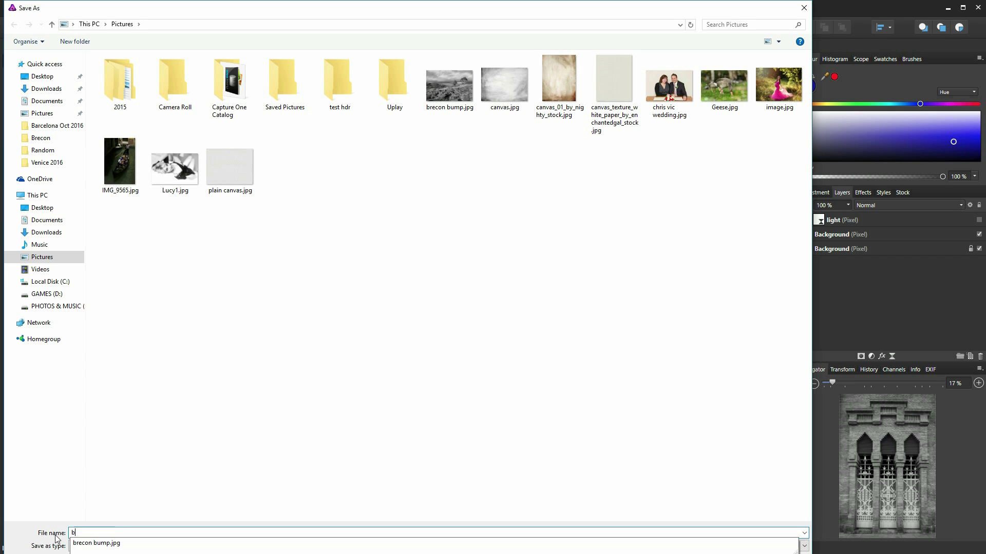
{"action": "type", "text": "ump map"}
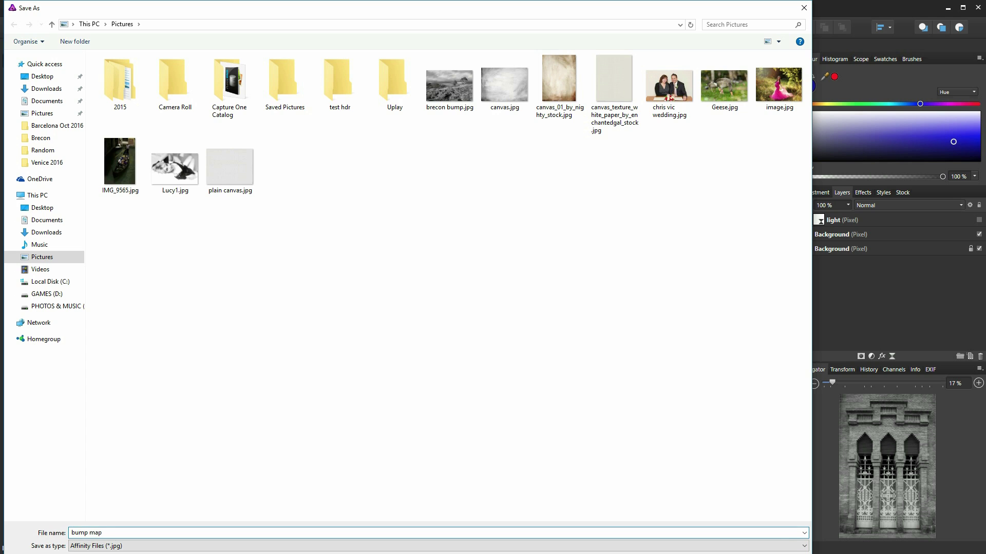
{"action": "key", "text": "Return"}
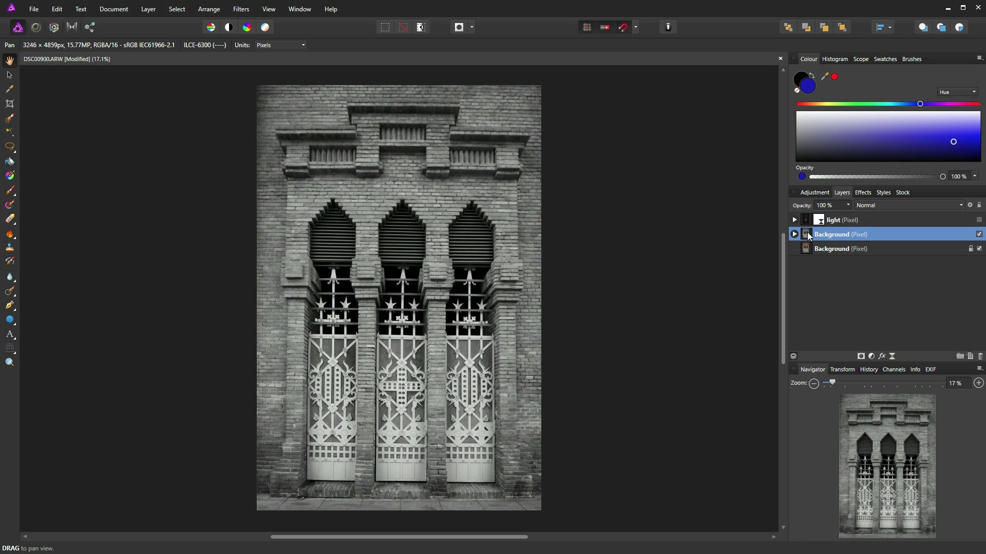
{"action": "left_click_drag", "start_coordinate": [807, 233], "coordinate": [980, 358]}
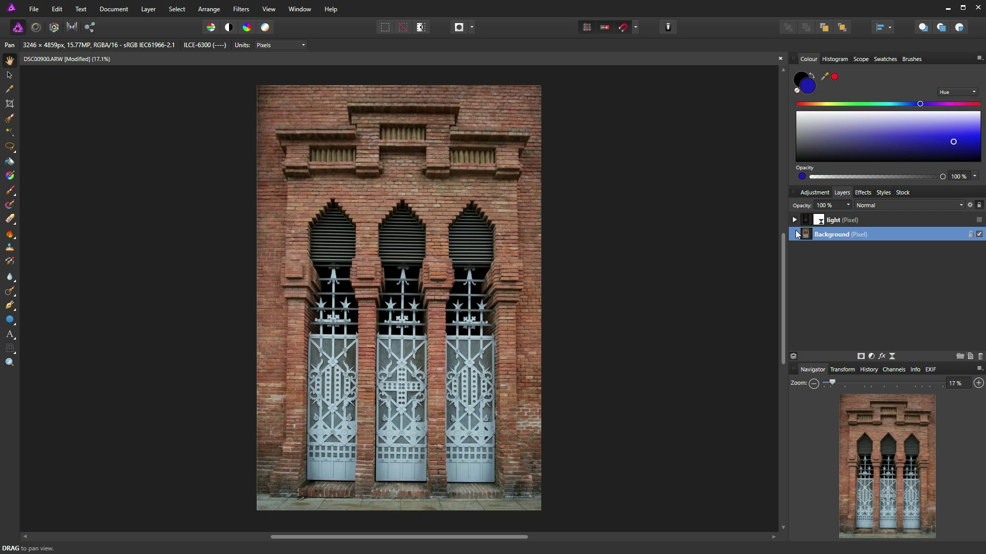
Show the light layer again and load bump map.jpg as the bump map of its Live Lighting filter
{"action": "left_click", "coordinate": [820, 220]}
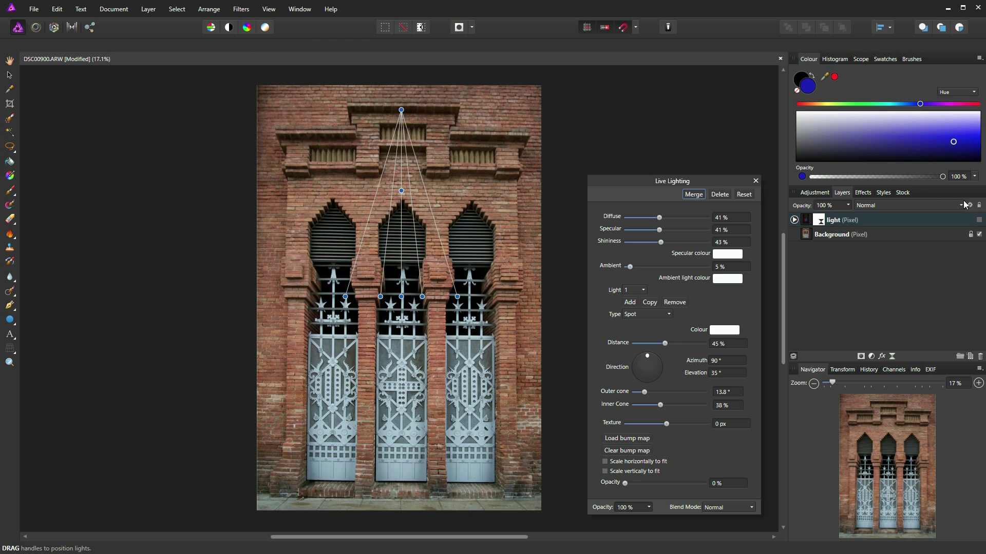
{"action": "left_click", "coordinate": [979, 220]}
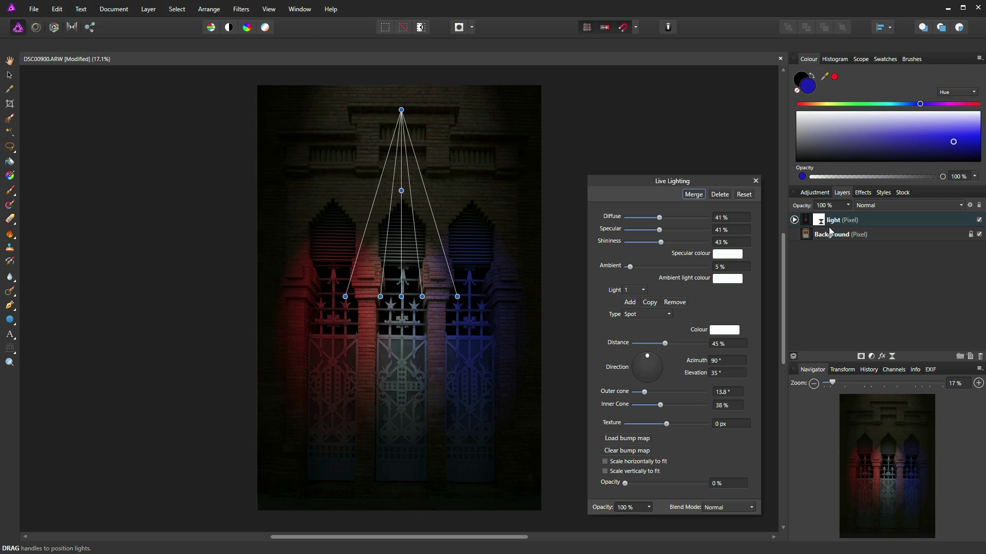
{"action": "left_click", "coordinate": [616, 440]}
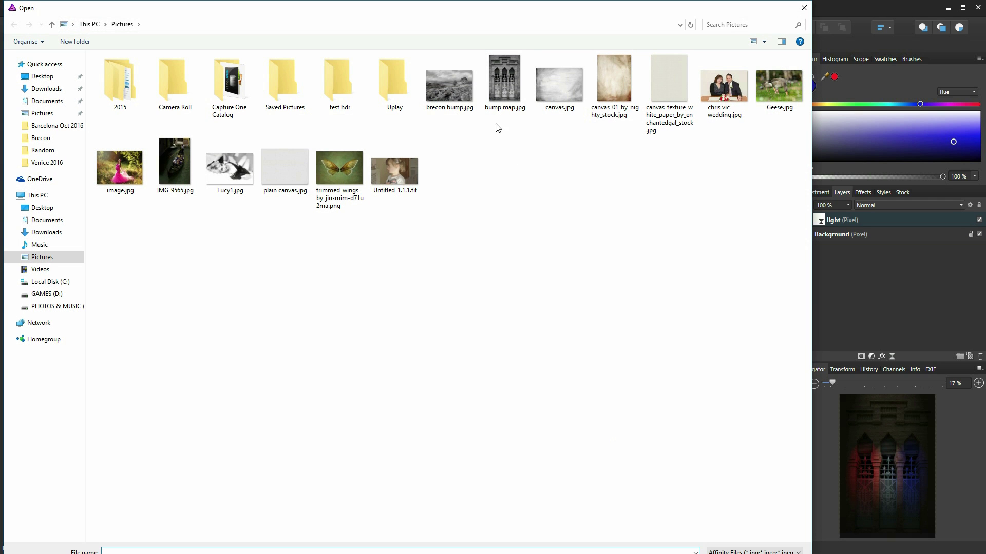
{"action": "double_click", "coordinate": [504, 88]}
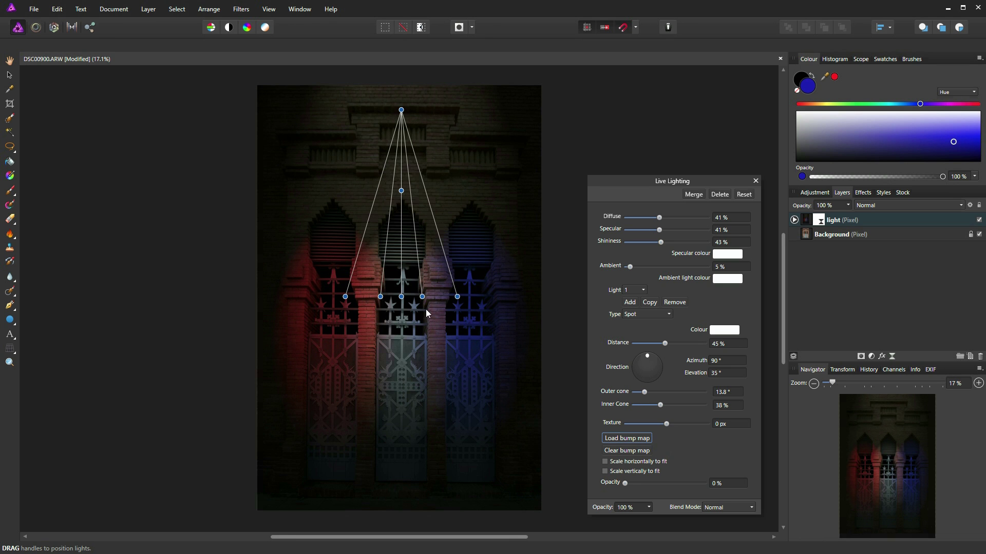
Try a lighting texture of -17.7 px and inspect the relief on the bricks and gates up close
{"action": "scroll", "coordinate": [426, 309], "scroll_direction": "up", "scroll_amount": 2}
{"action": "scroll", "coordinate": [425, 332], "scroll_direction": "up", "scroll_amount": 4}
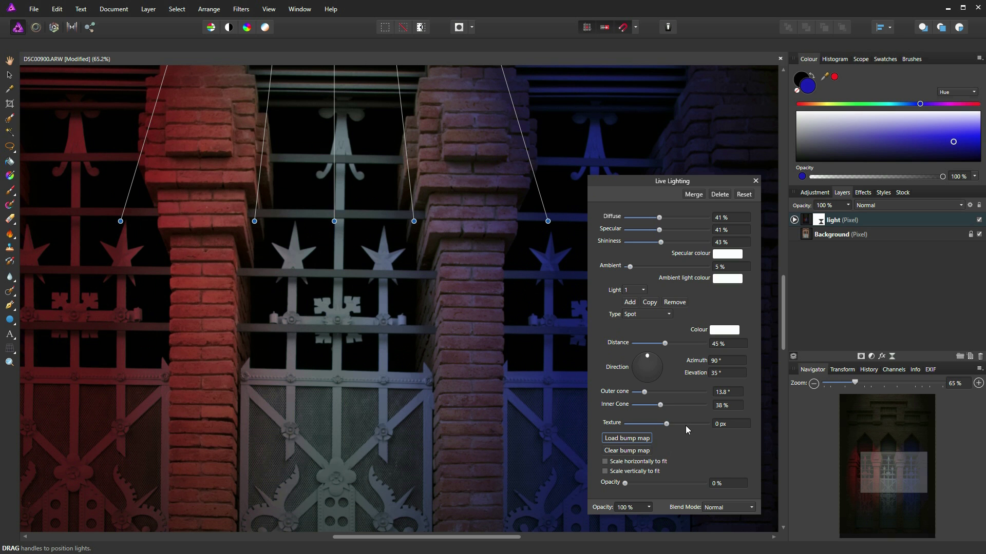
{"action": "left_click_drag", "start_coordinate": [667, 423], "coordinate": [659, 424]}
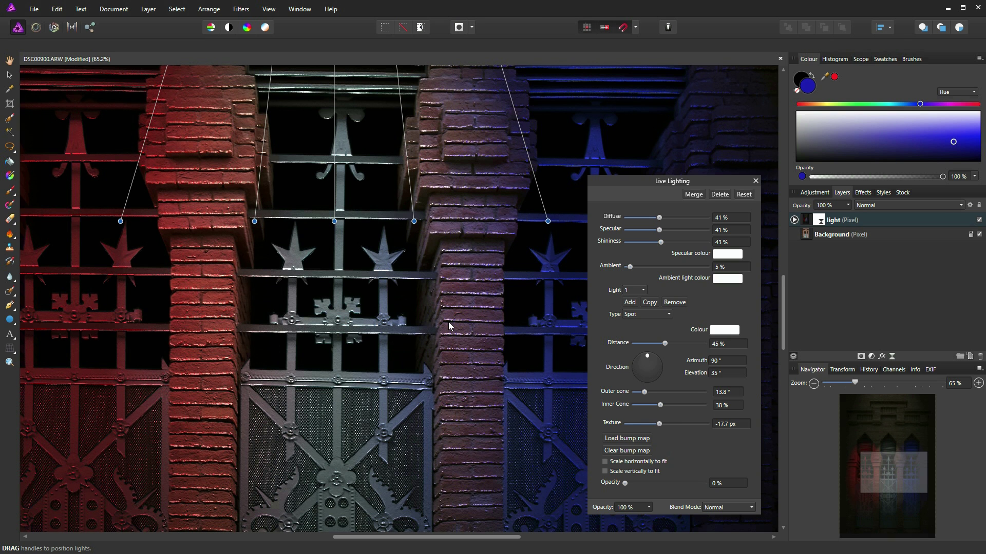
{"action": "scroll", "coordinate": [464, 321], "scroll_direction": "up", "scroll_amount": 5}
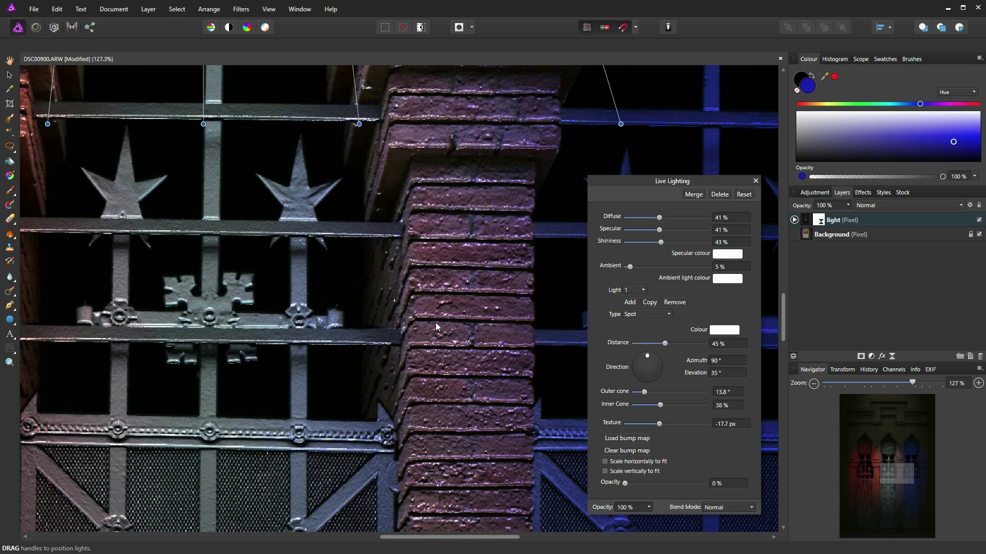
{"action": "scroll", "coordinate": [469, 322], "scroll_direction": "down", "scroll_amount": 5}
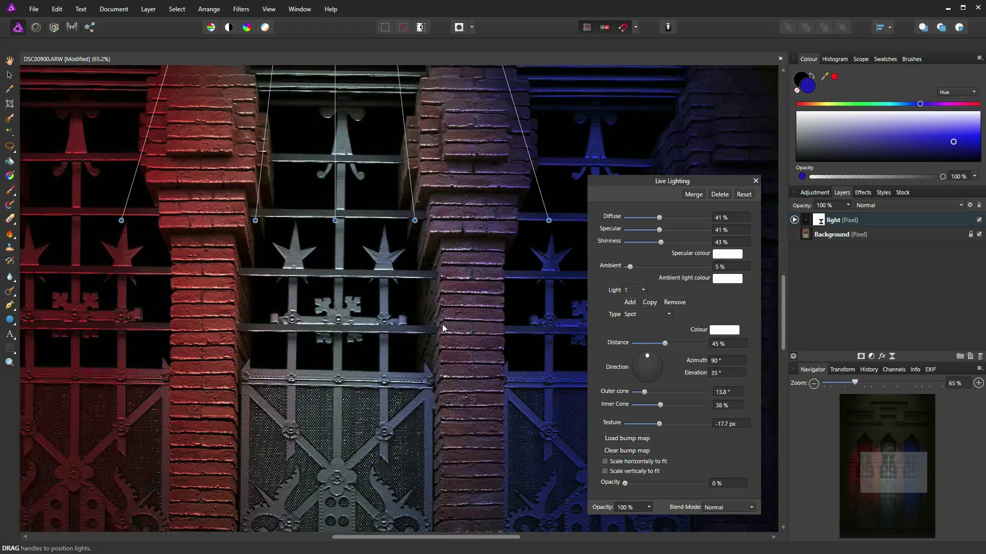
{"action": "scroll", "coordinate": [442, 324], "scroll_direction": "up", "scroll_amount": 2}
{"action": "scroll", "coordinate": [442, 324], "scroll_direction": "up", "scroll_amount": 1}
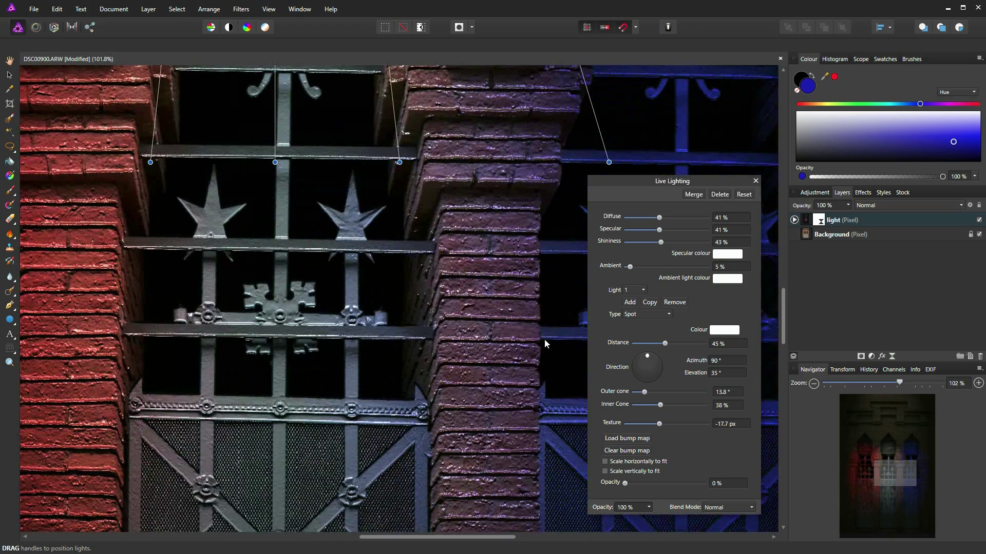
Try stronger positive lighting textures of 22.8 px and 59.5 px on the brickwork
{"action": "left_click_drag", "start_coordinate": [657, 424], "coordinate": [675, 424]}
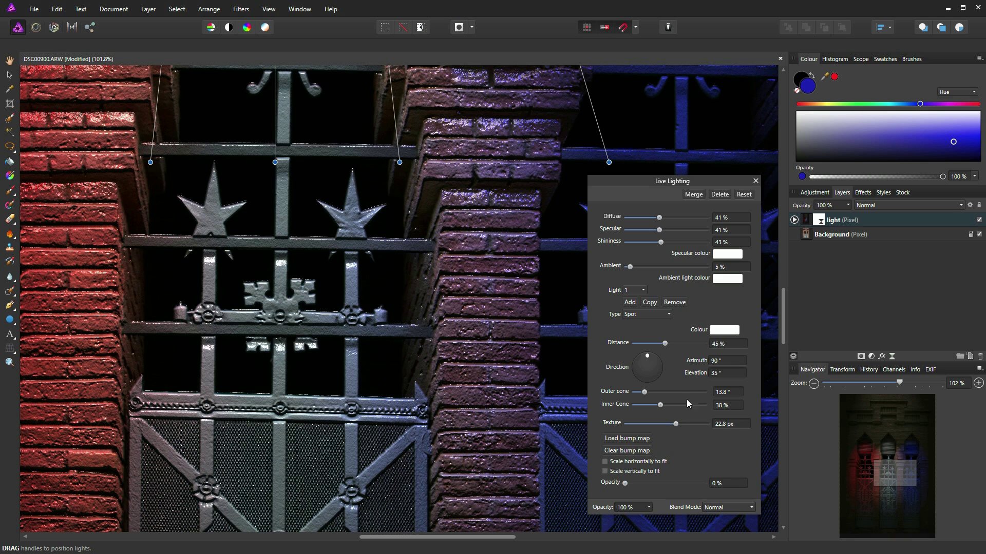
{"action": "left_click_drag", "start_coordinate": [675, 424], "coordinate": [675, 424]}
{"action": "left_click_drag", "start_coordinate": [687, 423], "coordinate": [691, 423]}
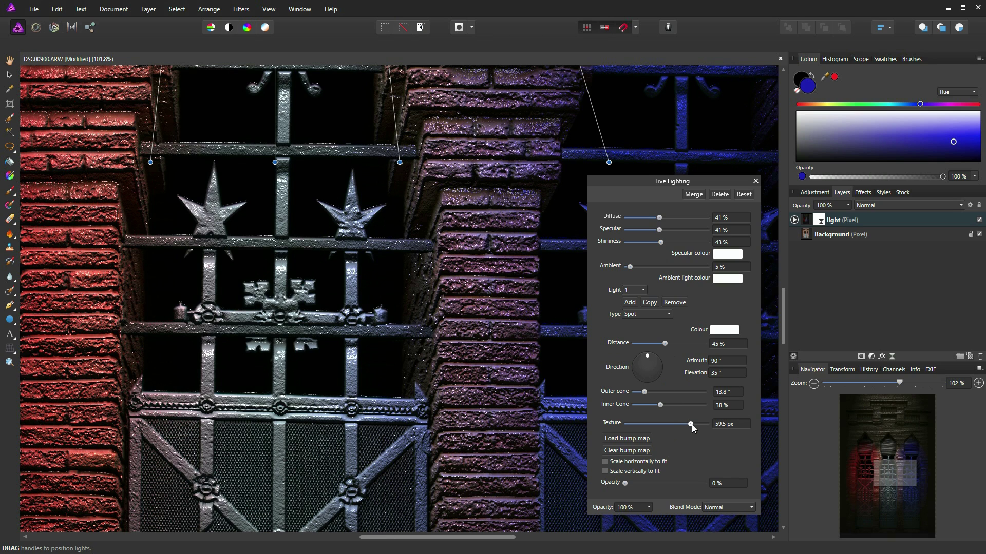
Set the lighting texture to 13.9 px, check the whole façade and close the Live Lighting settings
{"action": "left_click_drag", "start_coordinate": [691, 424], "coordinate": [672, 423]}
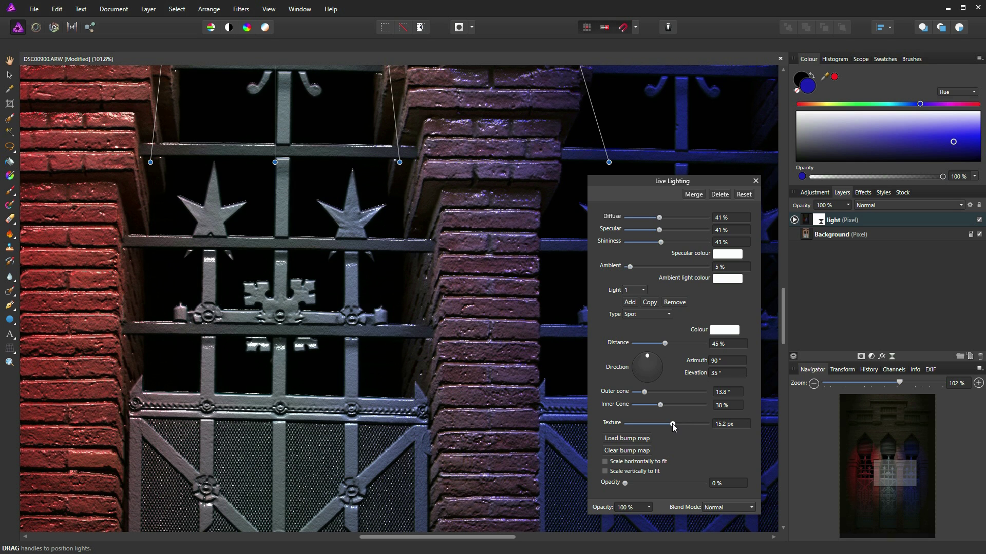
{"action": "left_click_drag", "start_coordinate": [673, 424], "coordinate": [672, 424]}
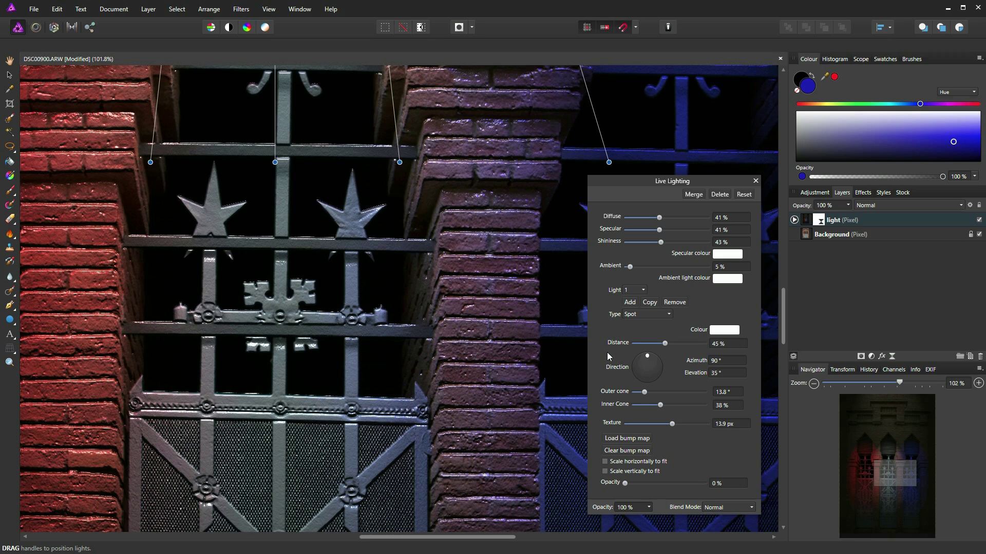
{"action": "scroll", "coordinate": [415, 321], "scroll_direction": "down", "scroll_amount": 6}
{"action": "scroll", "coordinate": [415, 322], "scroll_direction": "down", "scroll_amount": 2}
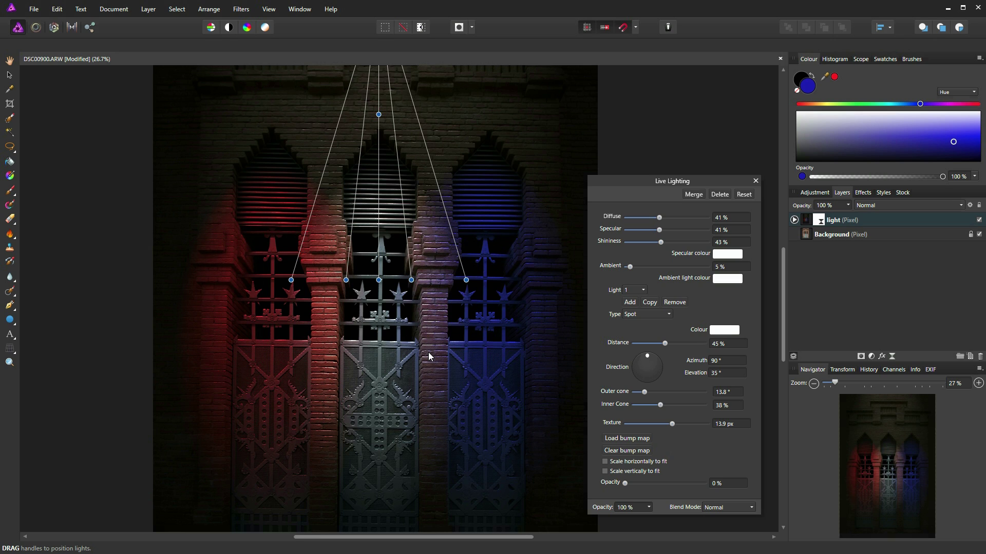
{"action": "scroll", "coordinate": [434, 348], "scroll_direction": "down", "scroll_amount": 2}
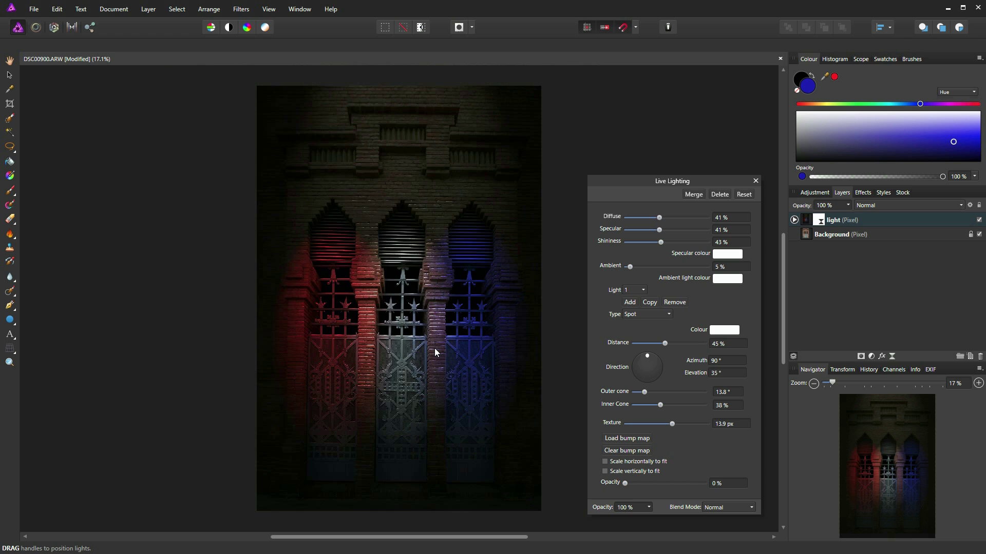
{"action": "left_click", "coordinate": [755, 181]}
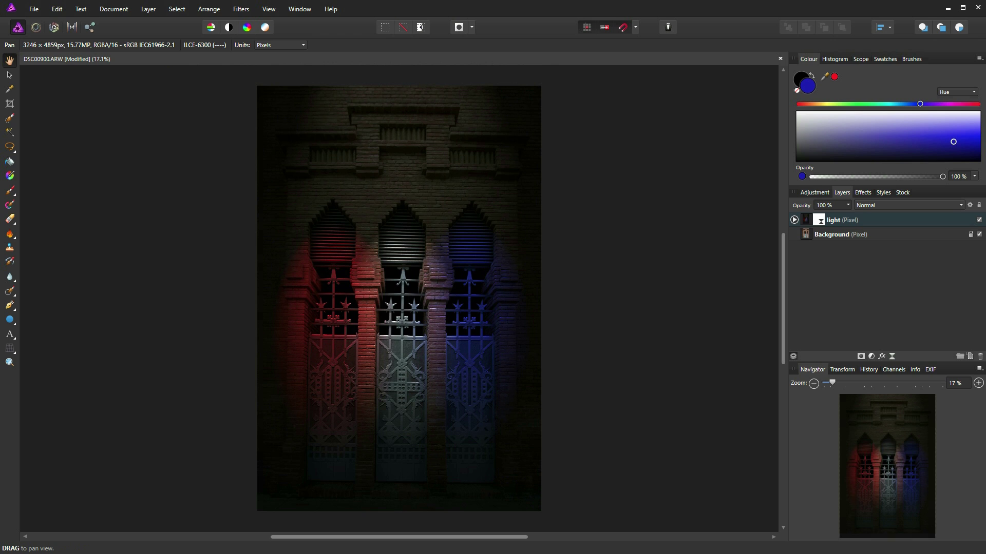
Reopen the Live Lighting filter and set diffuse to 96% and ambient to 6%
{"action": "double_click", "coordinate": [822, 220]}
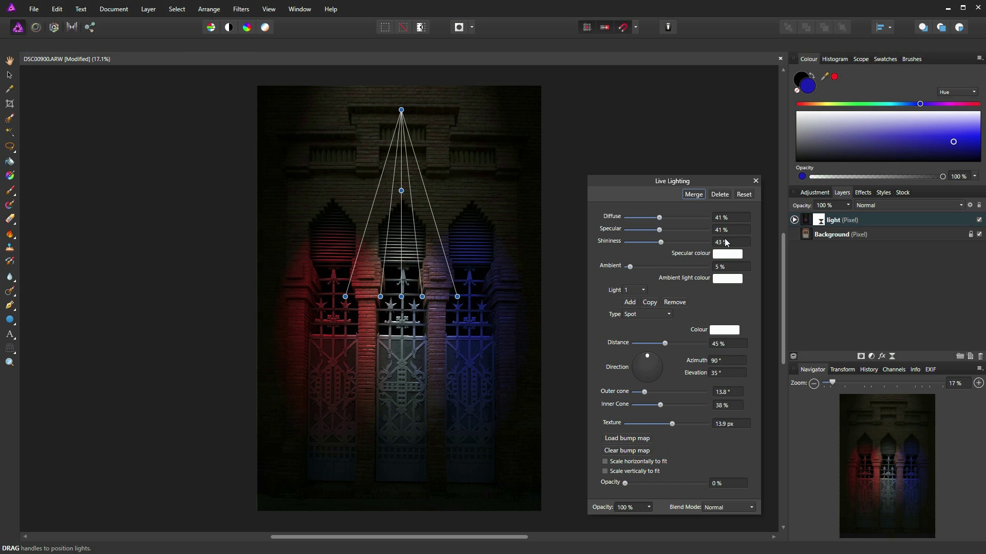
{"action": "left_click", "coordinate": [631, 266]}
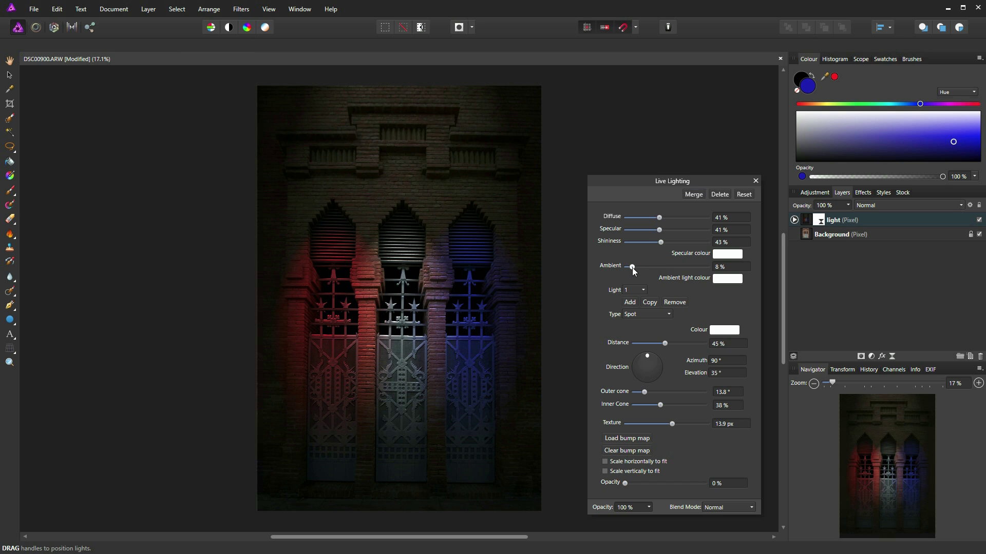
{"action": "left_click_drag", "start_coordinate": [632, 267], "coordinate": [637, 269]}
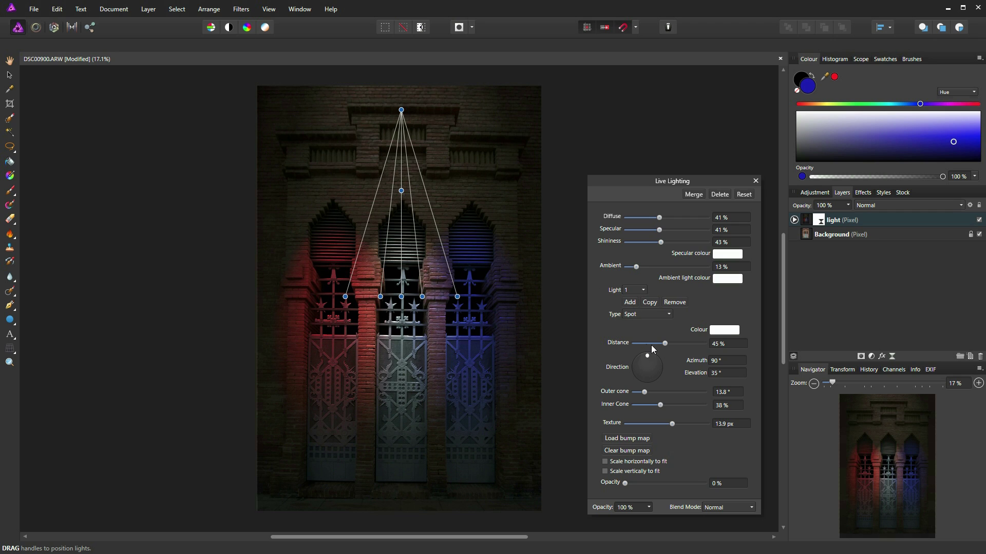
{"action": "left_click_drag", "start_coordinate": [660, 218], "coordinate": [703, 220]}
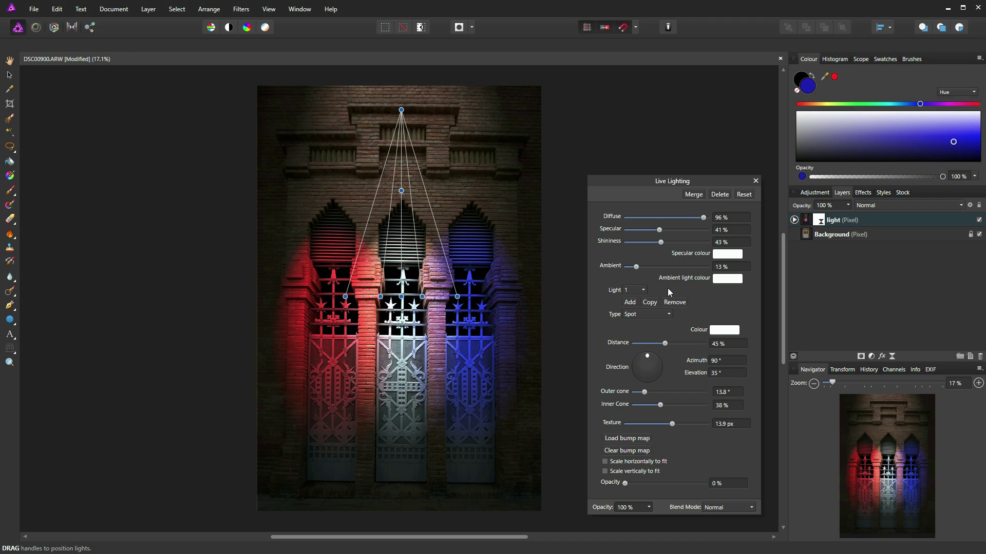
{"action": "left_click_drag", "start_coordinate": [638, 268], "coordinate": [633, 267]}
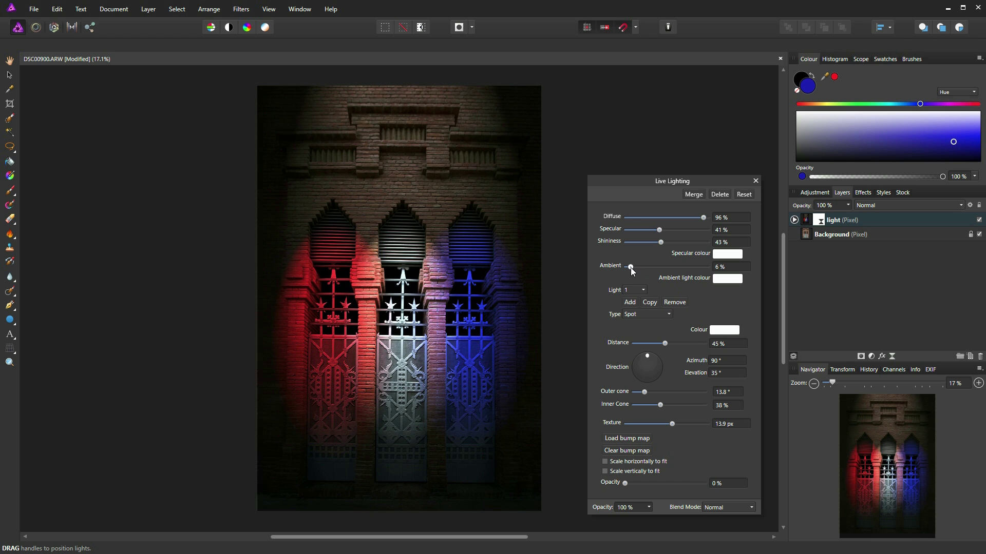
{"action": "left_click_drag", "start_coordinate": [630, 267], "coordinate": [630, 267]}
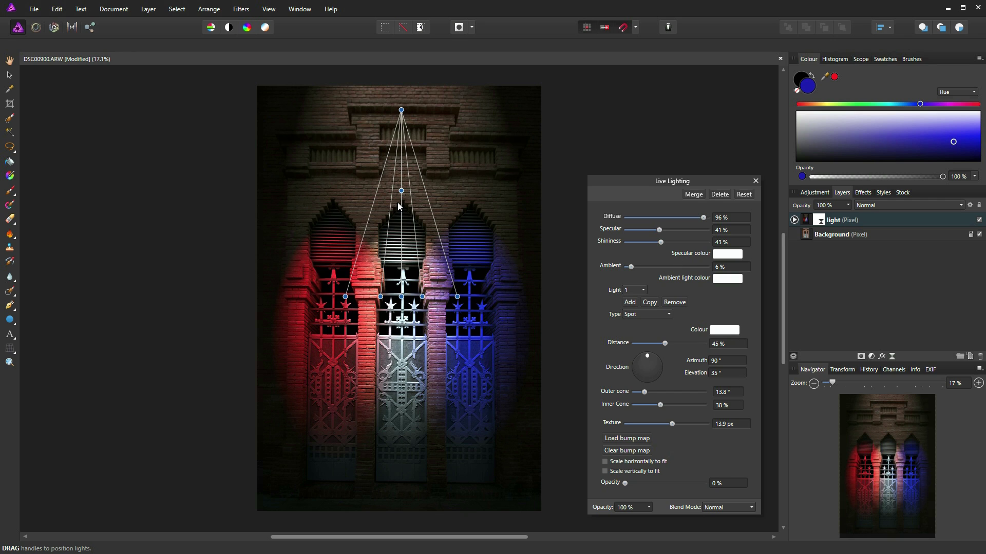
Lower light 7's target onto the brickwork just above the doorways and set its distance to 41% and inner cone to 42%
{"action": "left_click_drag", "start_coordinate": [417, 208], "coordinate": [409, 178]}
{"action": "left_click", "coordinate": [641, 290]}
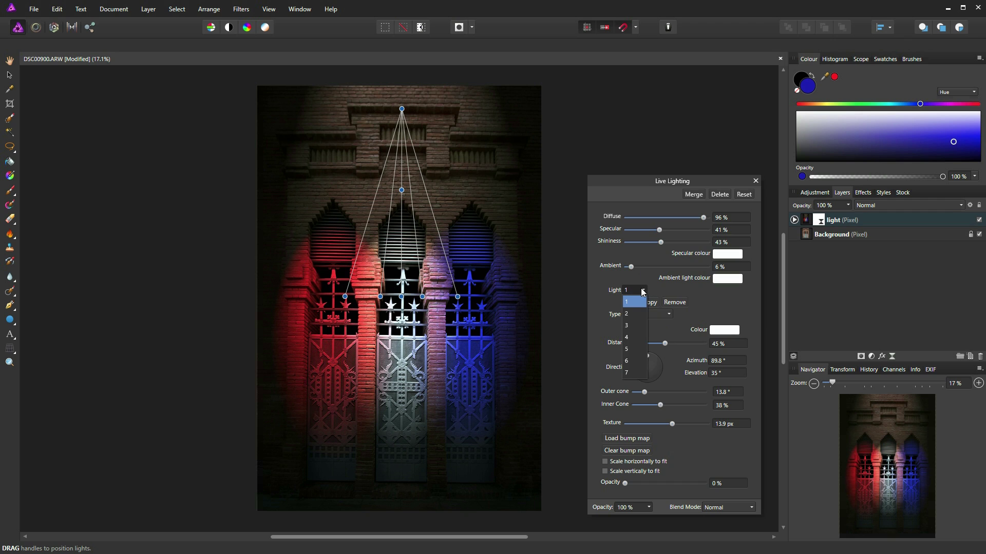
{"action": "left_click", "coordinate": [628, 373]}
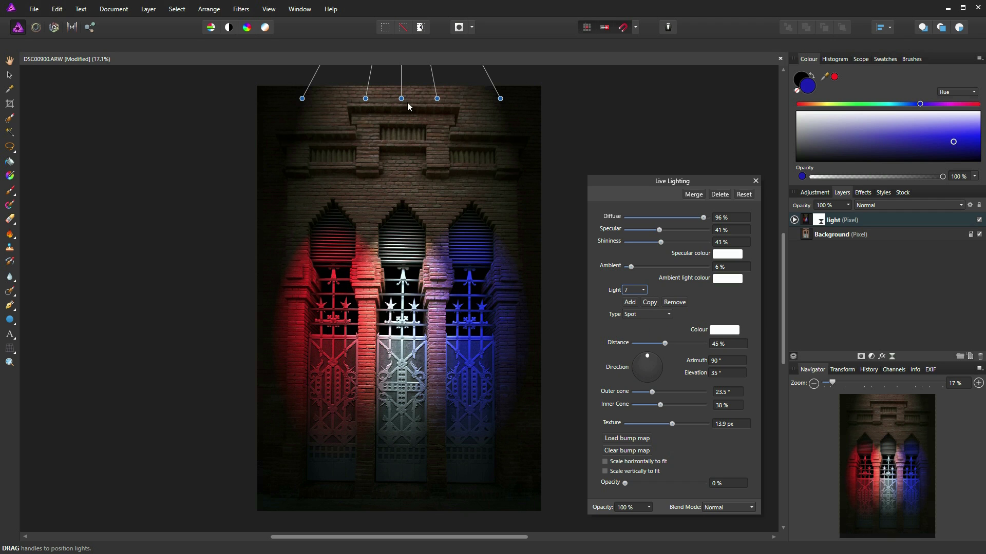
{"action": "left_click_drag", "start_coordinate": [403, 98], "coordinate": [439, 215]}
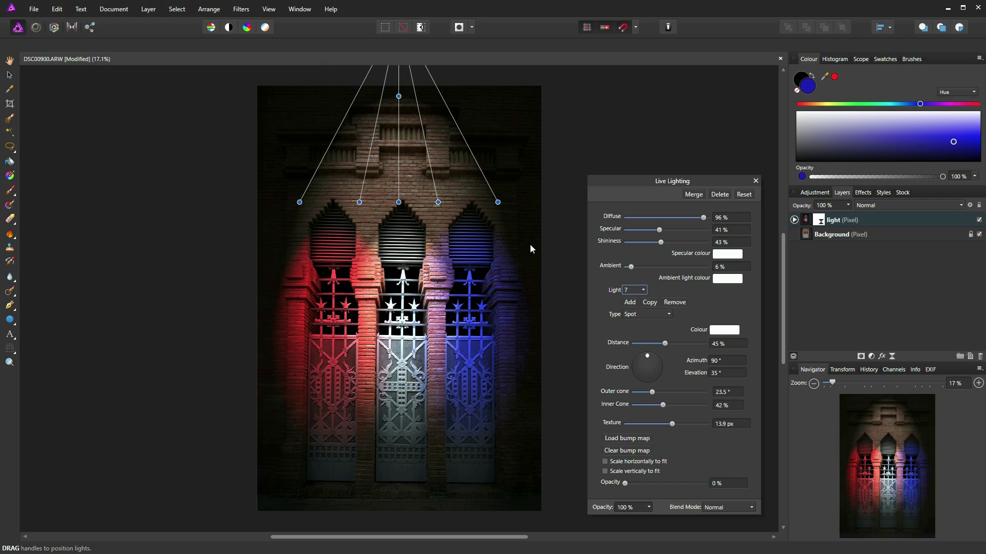
{"action": "left_click_drag", "start_coordinate": [664, 344], "coordinate": [662, 344]}
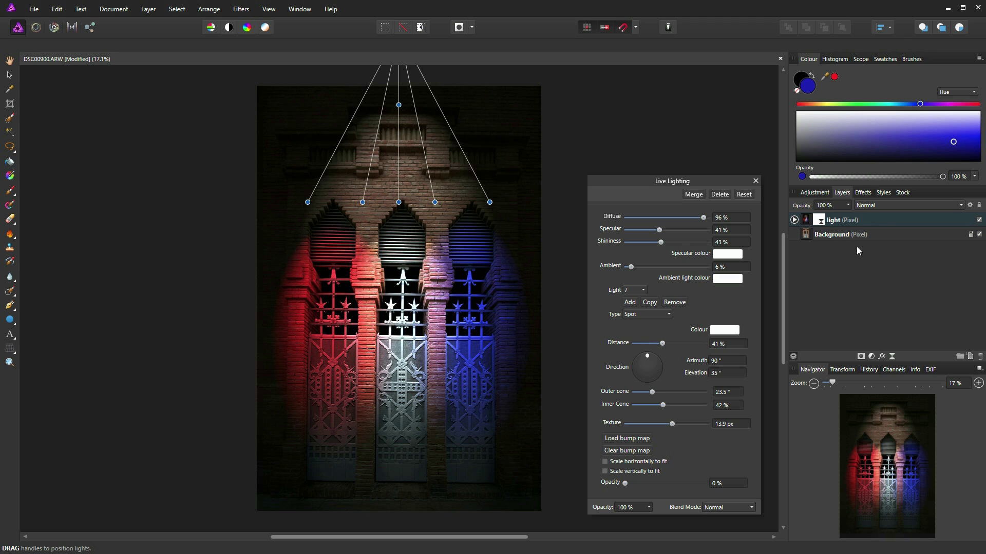
Add a Curves adjustment above the light layer that lifts the highlights and holds the shadows down in a slight S-curve
{"action": "left_click", "coordinate": [806, 222]}
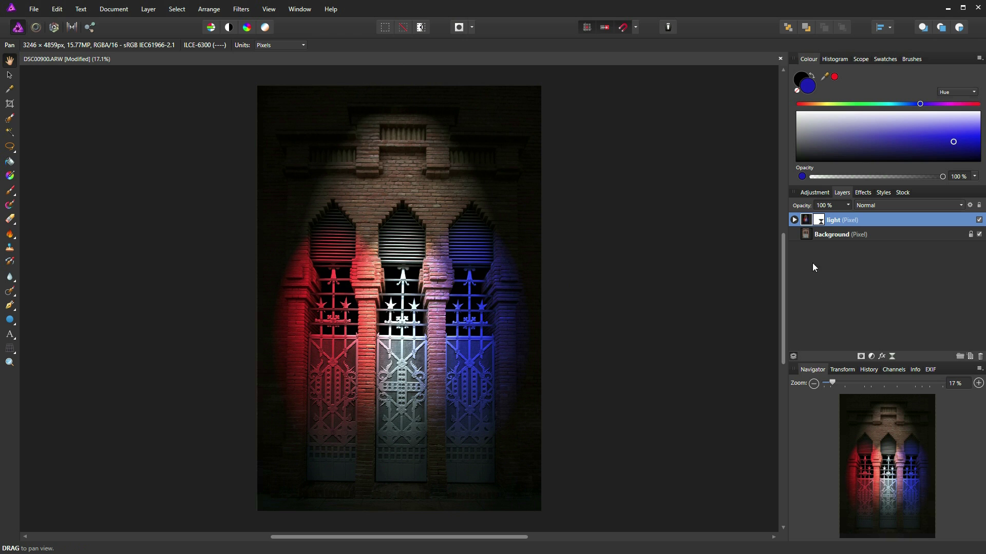
{"action": "left_click", "coordinate": [871, 356]}
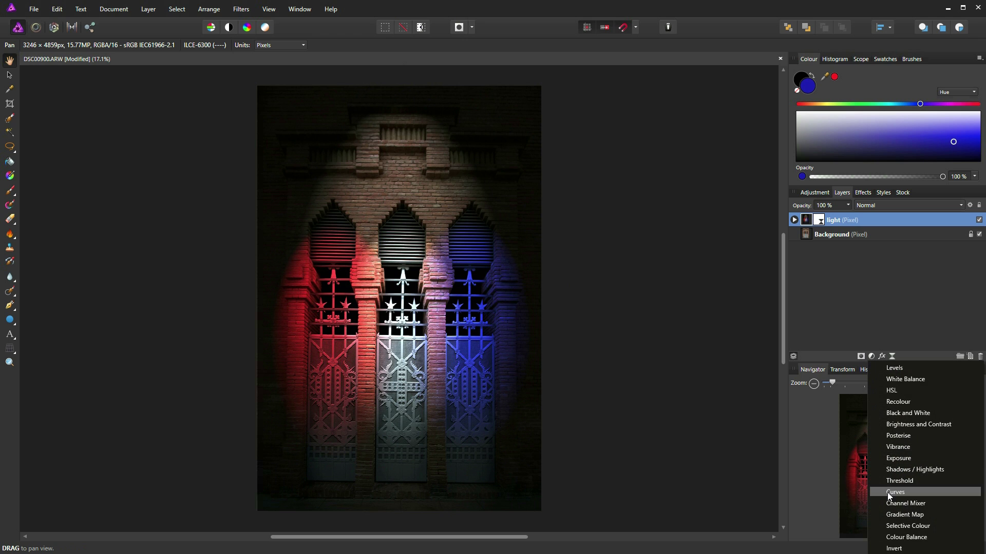
{"action": "left_click", "coordinate": [895, 492]}
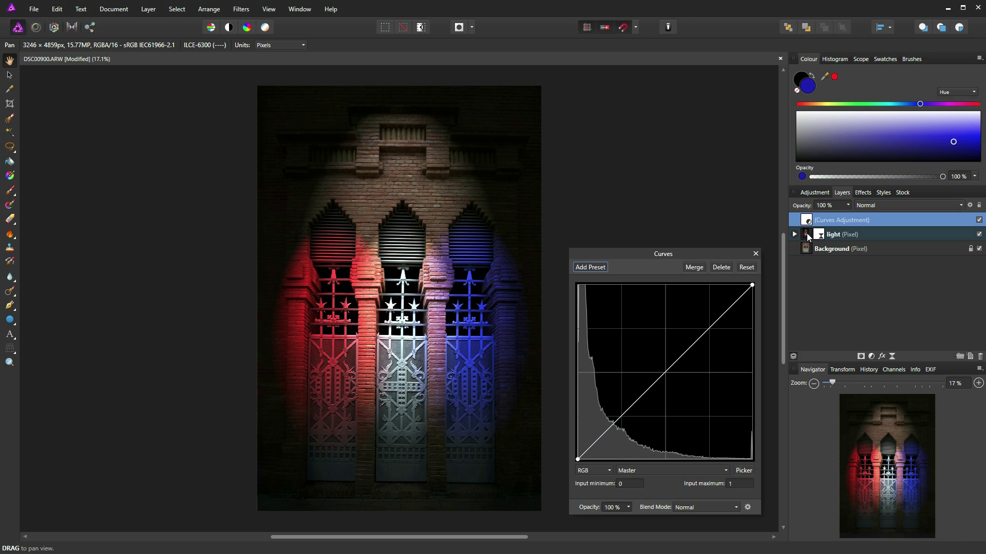
{"action": "left_click_drag", "start_coordinate": [712, 326], "coordinate": [711, 321]}
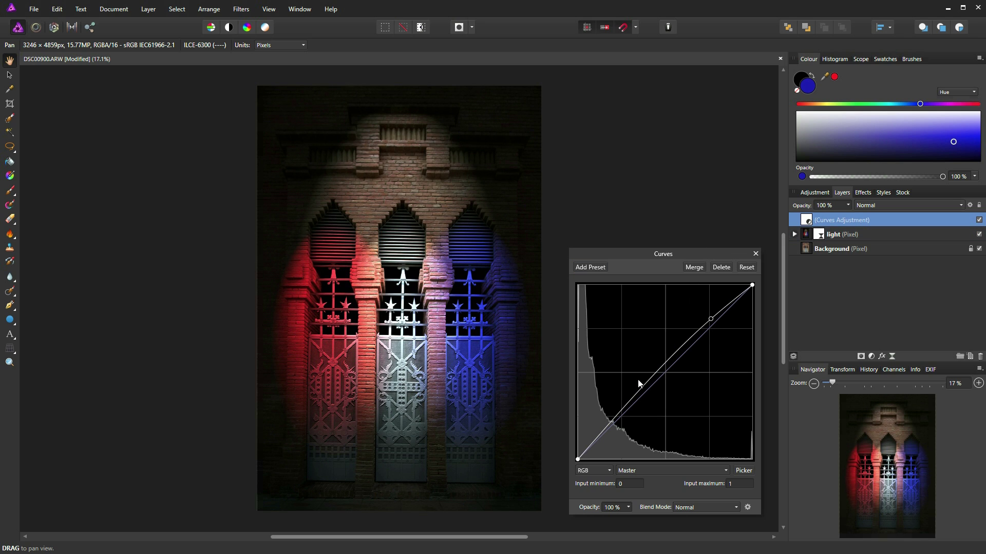
{"action": "left_click_drag", "start_coordinate": [627, 408], "coordinate": [629, 410]}
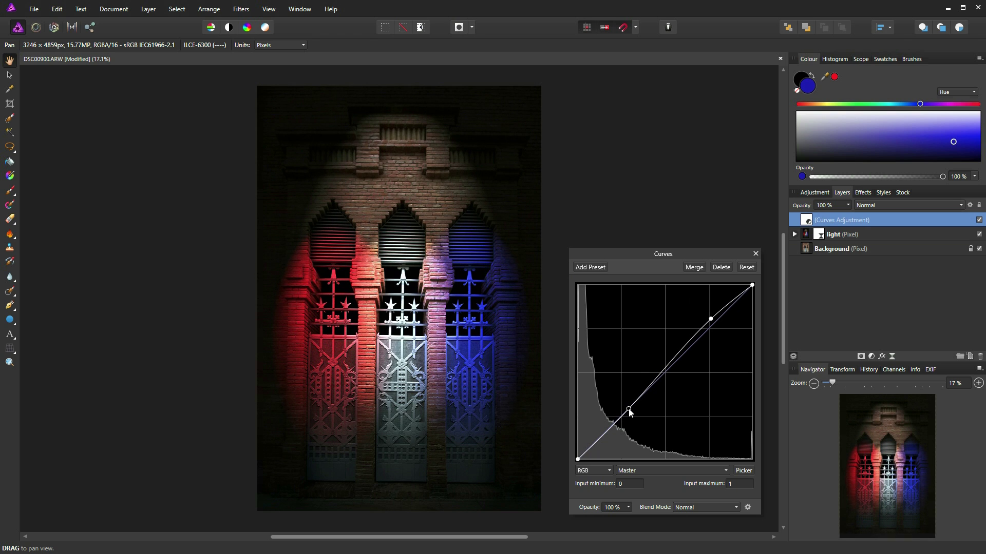
{"action": "left_click", "coordinate": [755, 254]}
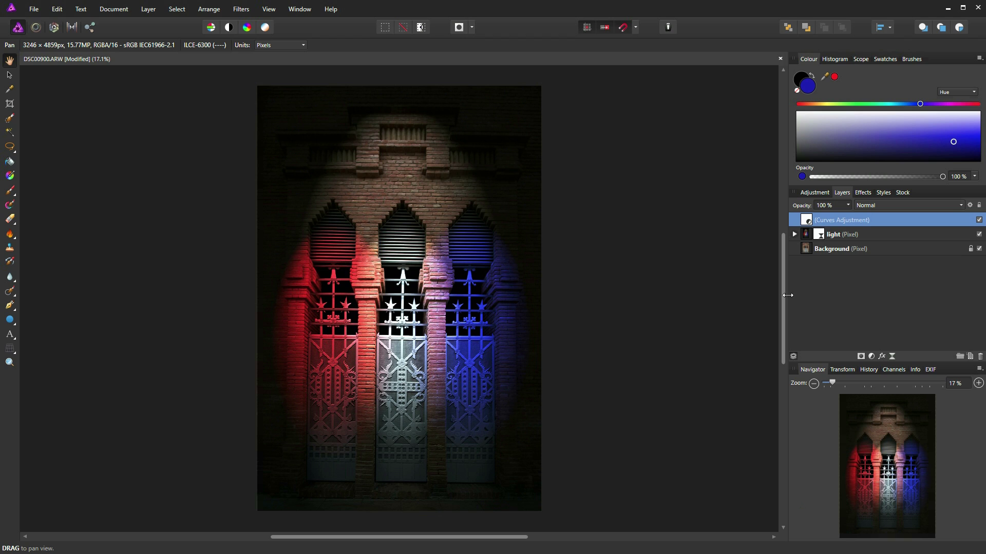
Reopen the Live Lighting filter, set light 1's distance to 77% and lower its target onto the top of the central gate
{"action": "left_click", "coordinate": [820, 236]}
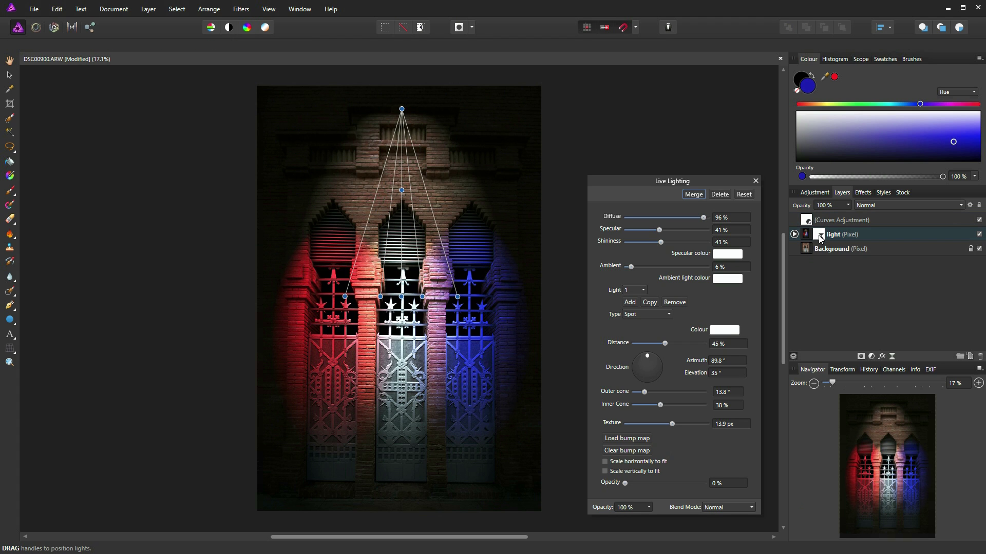
{"action": "left_click", "coordinate": [643, 291]}
{"action": "left_click", "coordinate": [636, 304]}
{"action": "left_click_drag", "start_coordinate": [665, 343], "coordinate": [687, 345]}
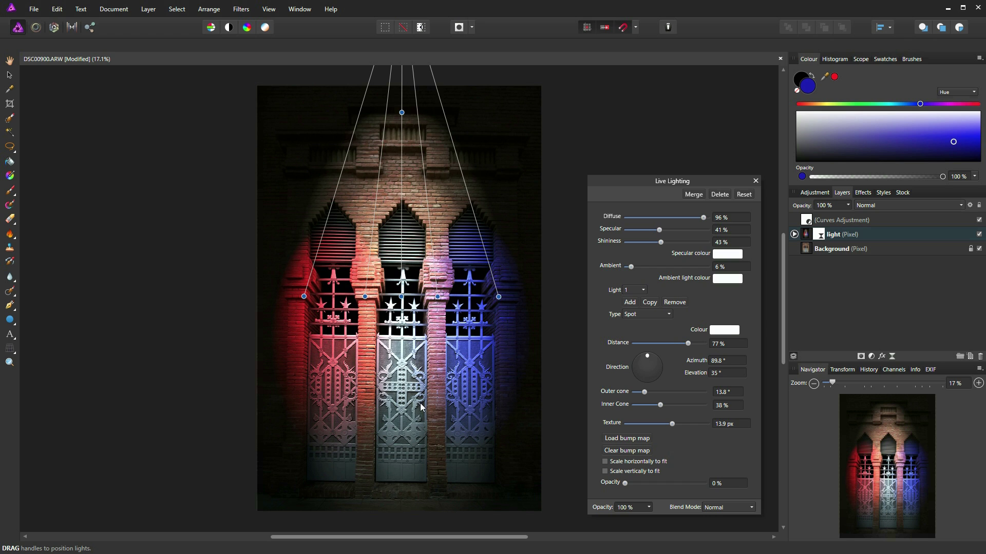
{"action": "left_click_drag", "start_coordinate": [401, 297], "coordinate": [401, 343]}
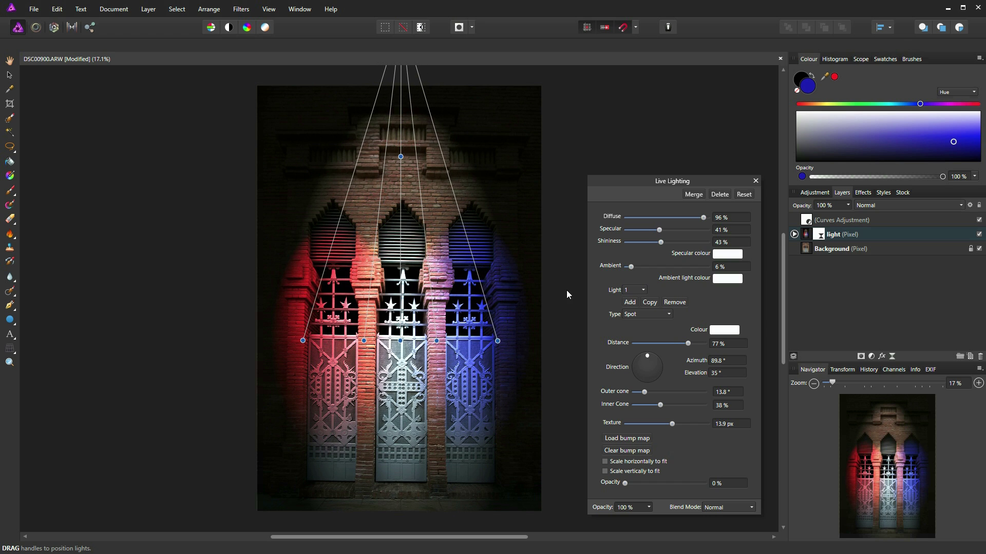
Set the distance of red light 2 to 69% and lower its target towards the gate panel of the red-lit doorway
{"action": "left_click", "coordinate": [643, 290]}
{"action": "left_click", "coordinate": [631, 314]}
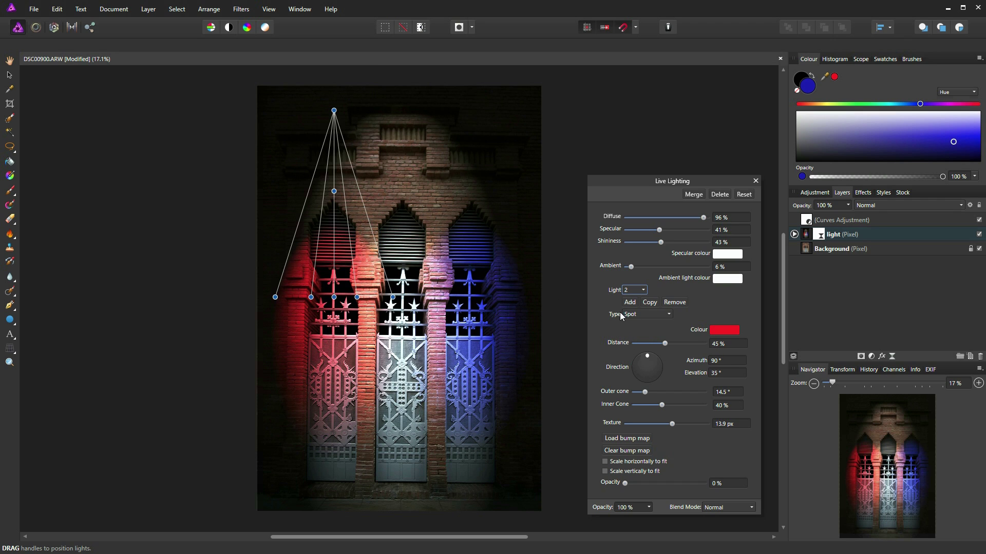
{"action": "left_click_drag", "start_coordinate": [664, 344], "coordinate": [682, 346]}
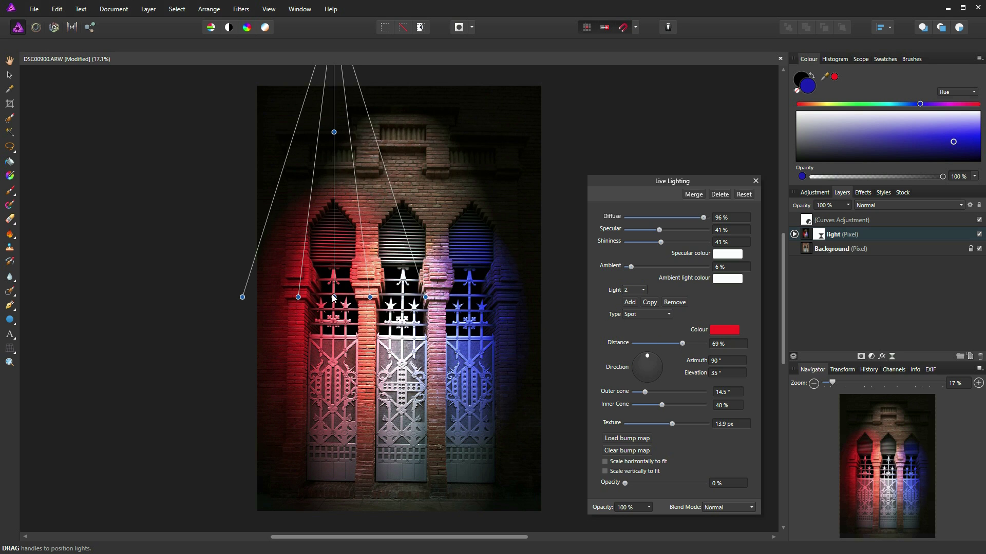
{"action": "left_click_drag", "start_coordinate": [335, 298], "coordinate": [332, 329]}
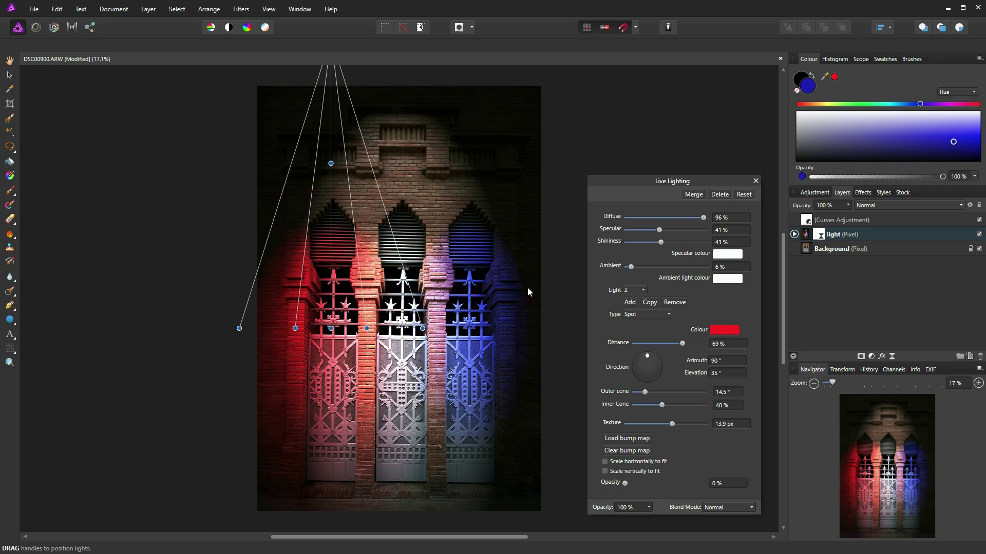
Set the distance of blue light 3 to 69%, lower its target to the top of the blue-lit gate panel and close the filter settings
{"action": "left_click", "coordinate": [643, 291]}
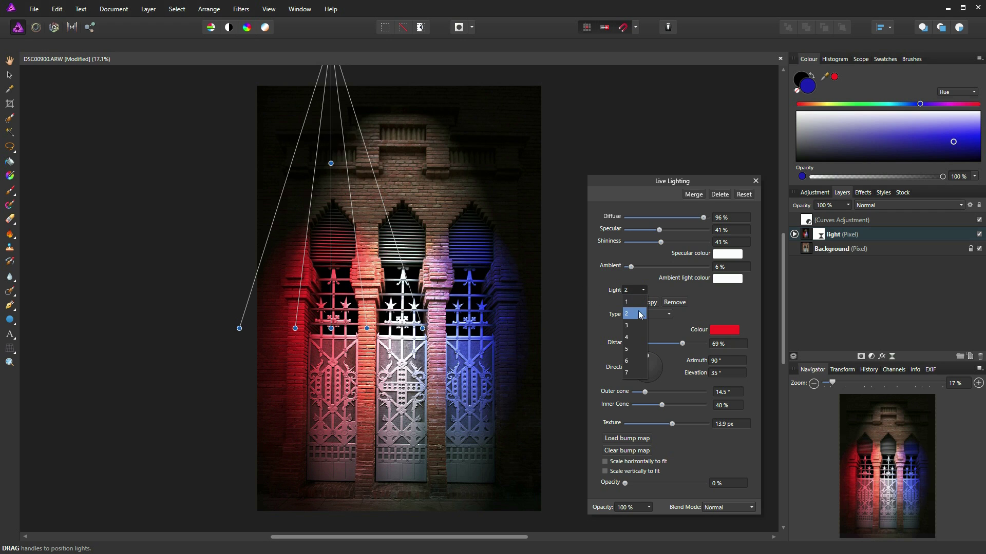
{"action": "left_click", "coordinate": [637, 327]}
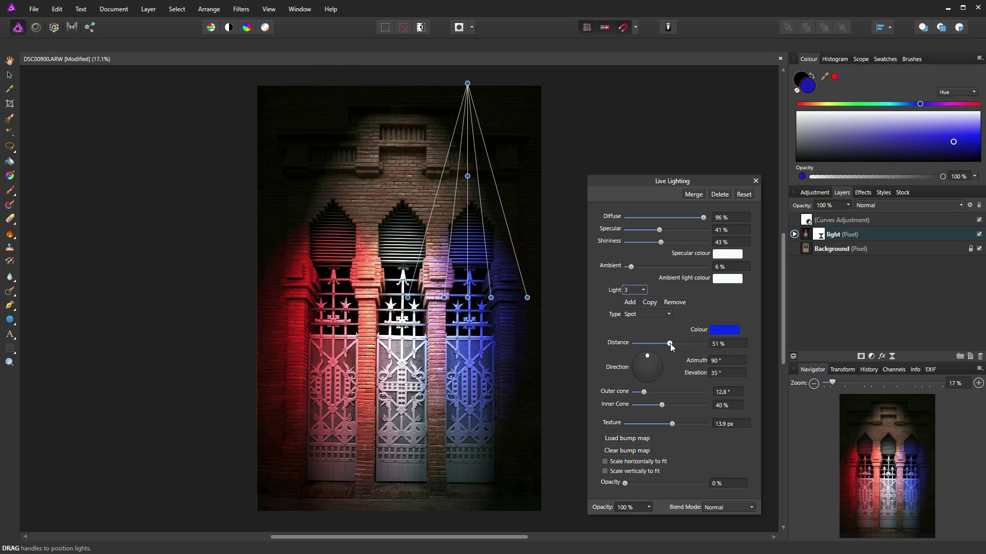
{"action": "left_click_drag", "start_coordinate": [670, 344], "coordinate": [674, 344]}
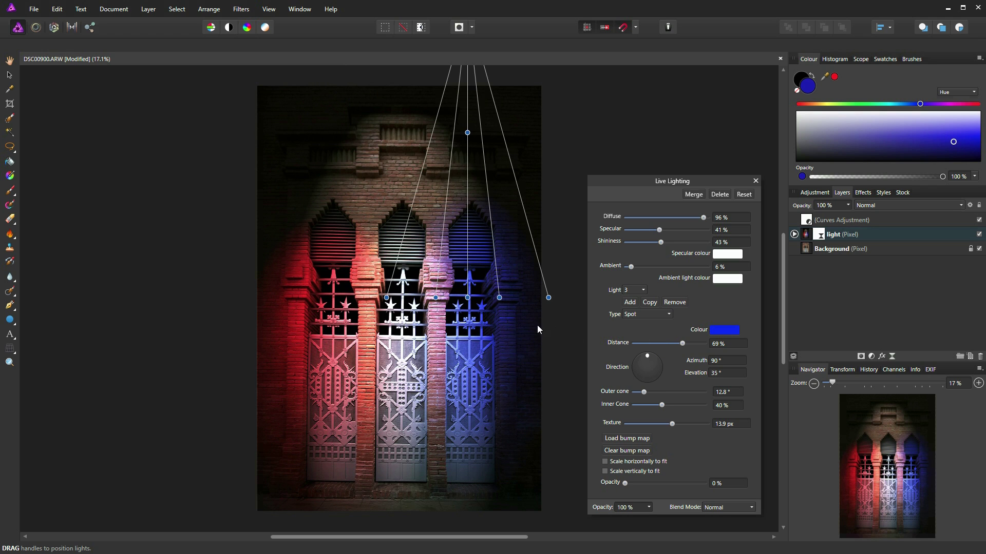
{"action": "left_click_drag", "start_coordinate": [468, 299], "coordinate": [473, 334]}
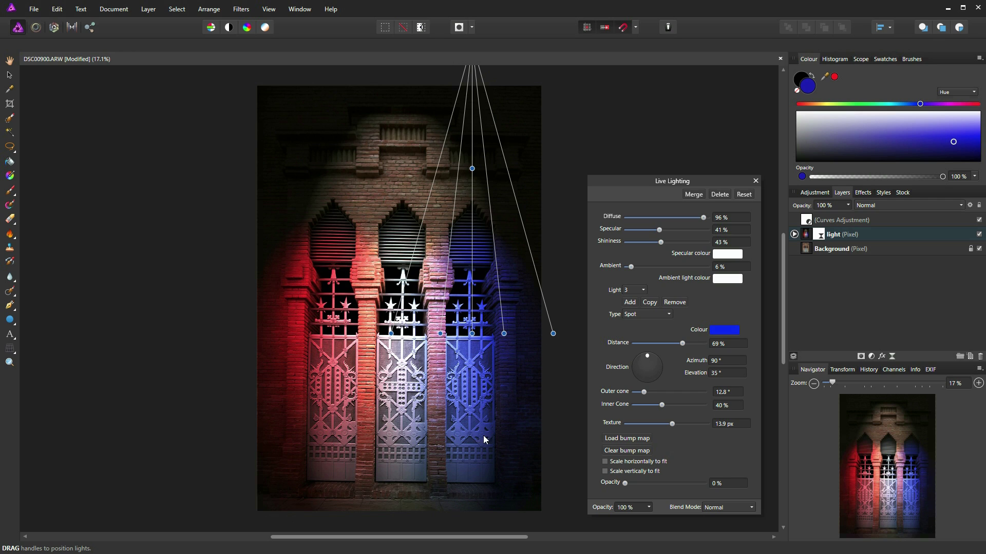
{"action": "left_click", "coordinate": [757, 181]}
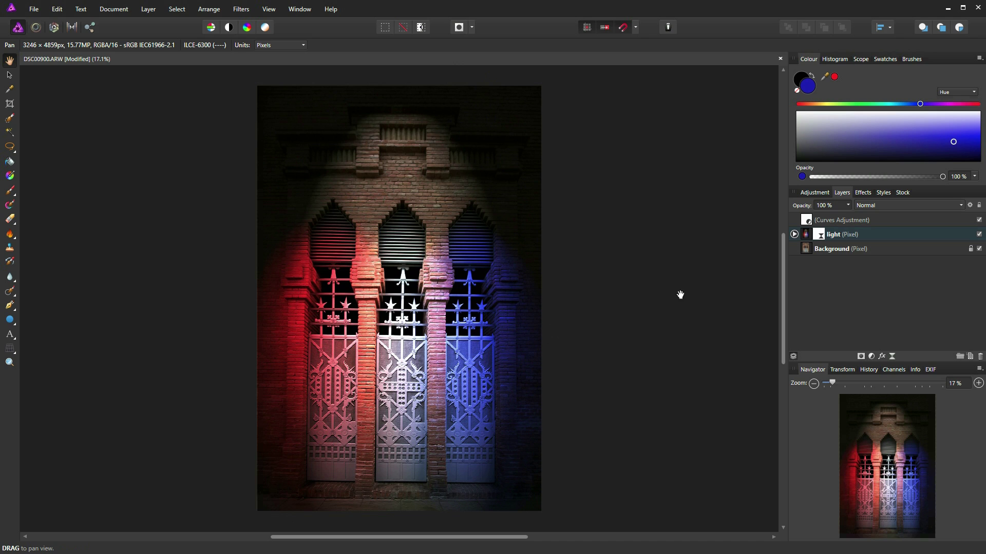
Add an HSL adjustment above the Curves adjustment and raise the saturation slightly
{"action": "key", "text": "alt+]"}
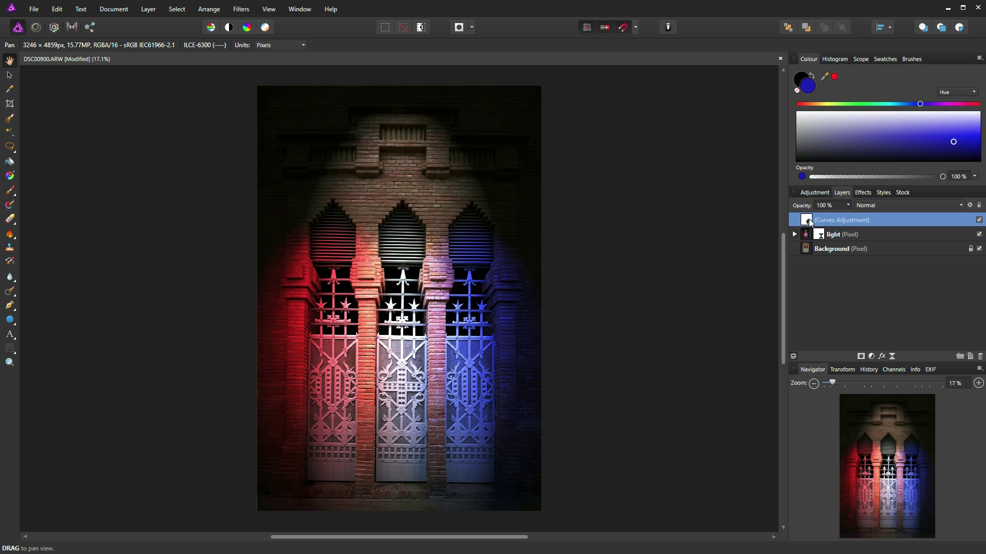
{"action": "left_click", "coordinate": [871, 356]}
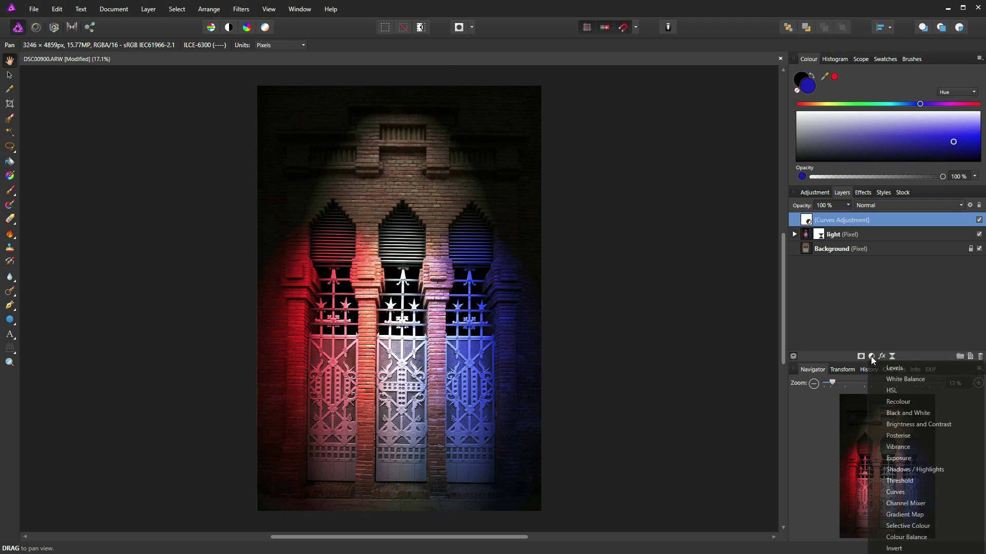
{"action": "left_click", "coordinate": [895, 390]}
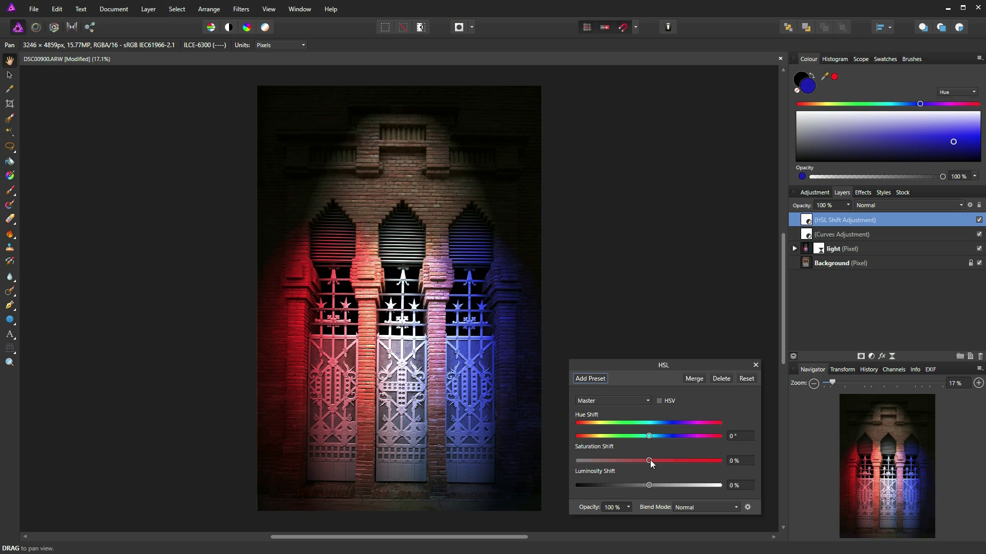
{"action": "left_click_drag", "start_coordinate": [655, 460], "coordinate": [660, 461]}
{"action": "left_click", "coordinate": [756, 365]}
Add a Brightness / Contrast adjustment on top with brightness 28% and contrast 22%
{"action": "left_click", "coordinate": [871, 356]}
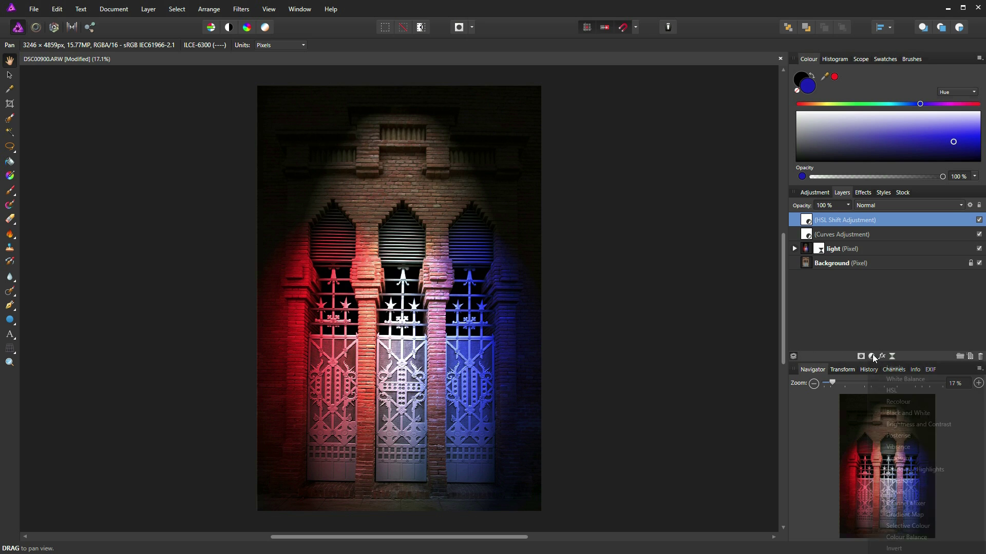
{"action": "left_click", "coordinate": [900, 424]}
{"action": "left_click_drag", "start_coordinate": [651, 472], "coordinate": [667, 452]}
Reopen the Live Lighting filter and, checking the bricks and gates up close, set specular to 17%, shininess to 32% and ambient to 9%
{"action": "left_click", "coordinate": [821, 264]}
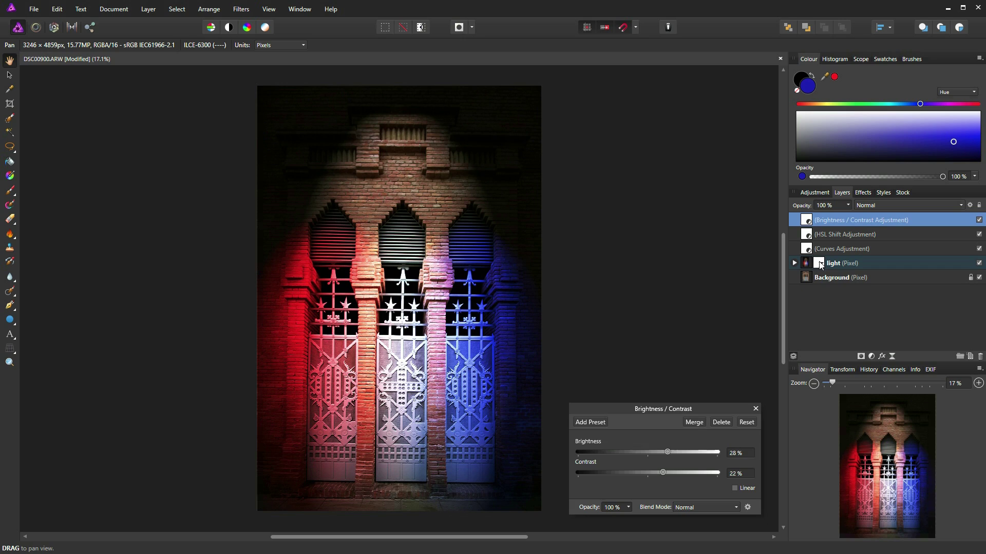
{"action": "scroll", "coordinate": [347, 294], "scroll_direction": "up", "scroll_amount": 6}
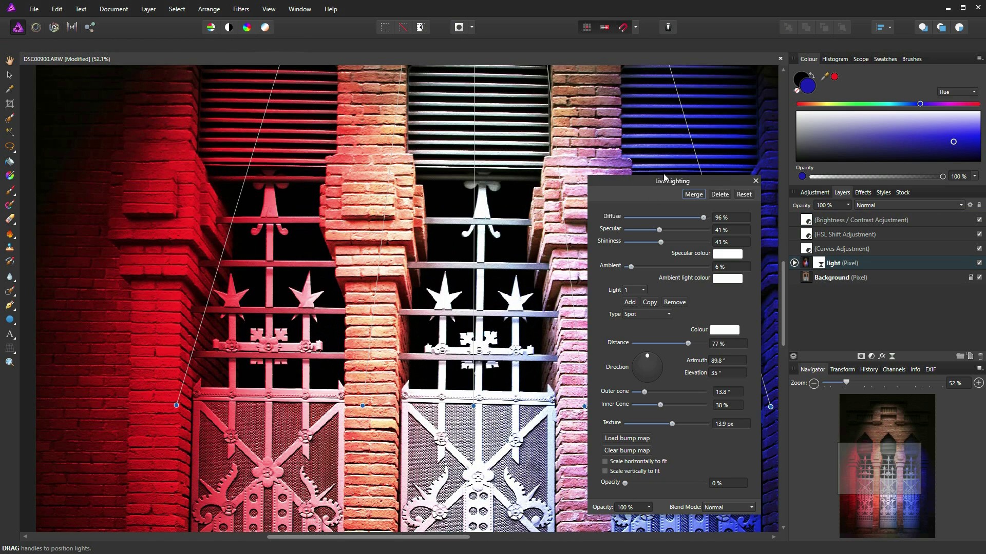
{"action": "left_click_drag", "start_coordinate": [685, 184], "coordinate": [750, 188]}
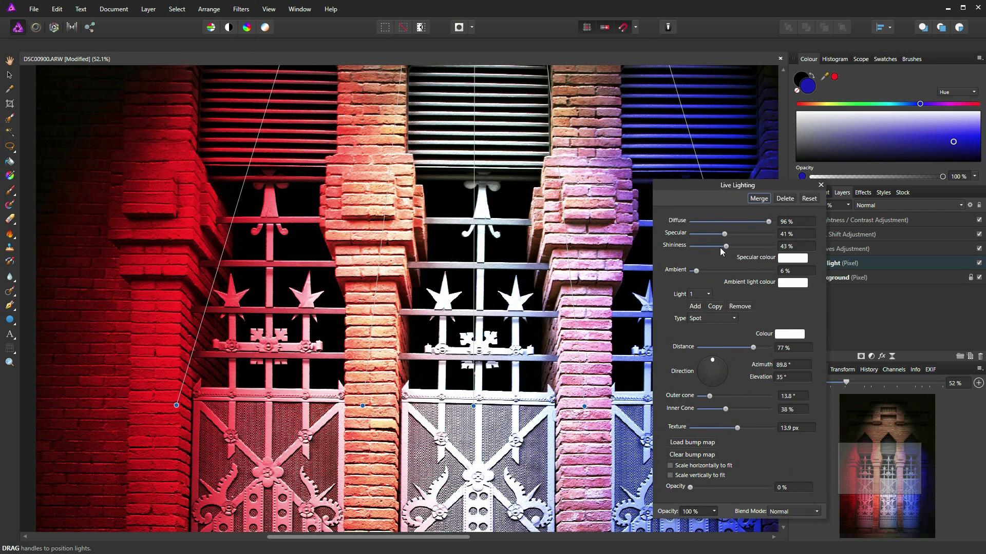
{"action": "left_click_drag", "start_coordinate": [726, 245], "coordinate": [698, 237]}
{"action": "scroll", "coordinate": [578, 436], "scroll_direction": "up", "scroll_amount": 2}
{"action": "scroll", "coordinate": [578, 436], "scroll_direction": "up", "scroll_amount": 4}
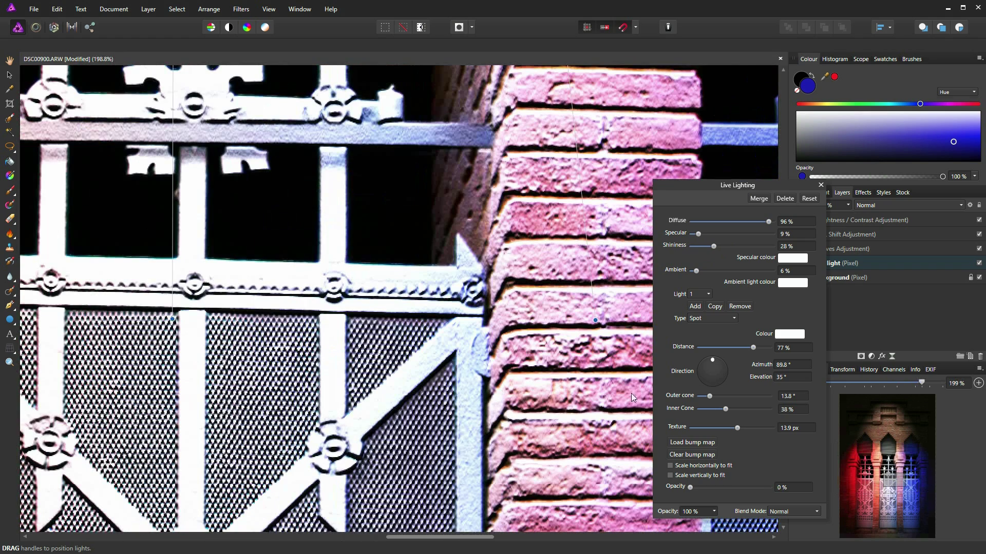
{"action": "left_click_drag", "start_coordinate": [698, 234], "coordinate": [774, 233]}
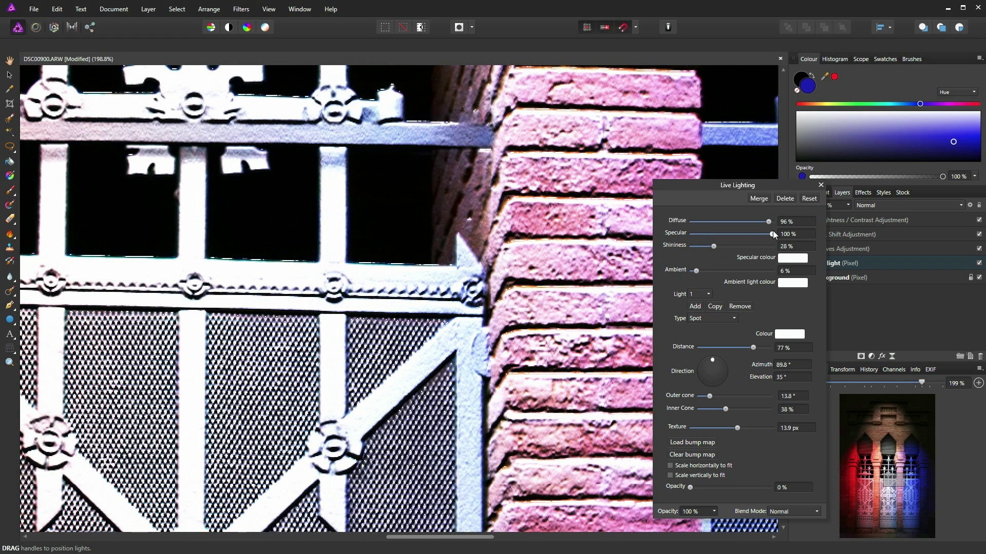
{"action": "left_click_drag", "start_coordinate": [763, 234], "coordinate": [704, 248]}
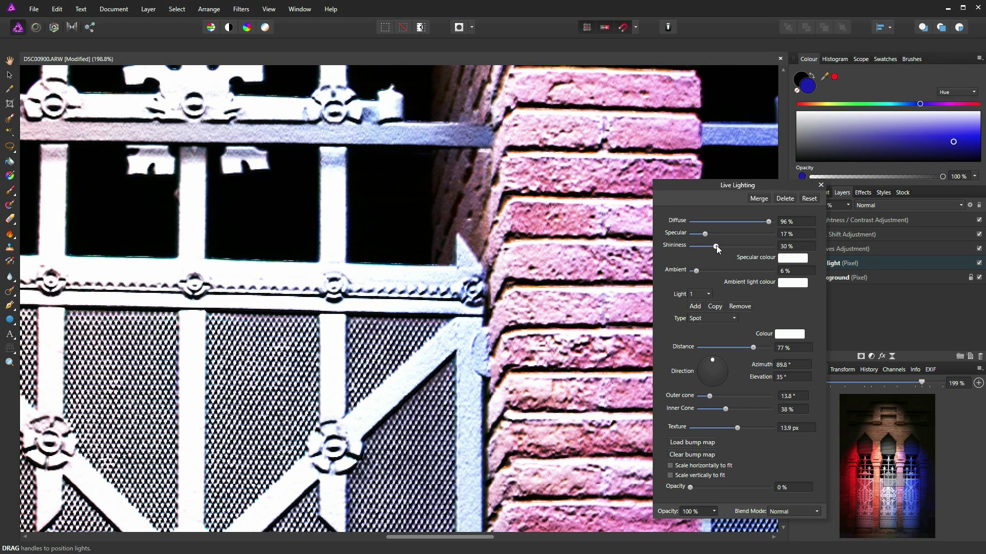
{"action": "left_click_drag", "start_coordinate": [716, 245], "coordinate": [698, 272]}
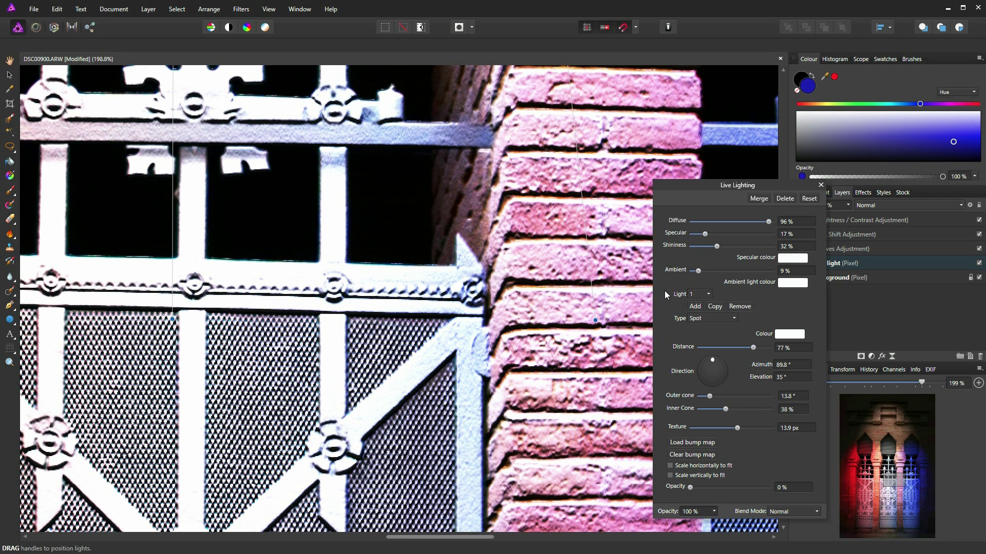
Set diffuse to 79% while viewing the whole façade and close the Live Lighting settings
{"action": "scroll", "coordinate": [494, 392], "scroll_direction": "down", "scroll_amount": 5}
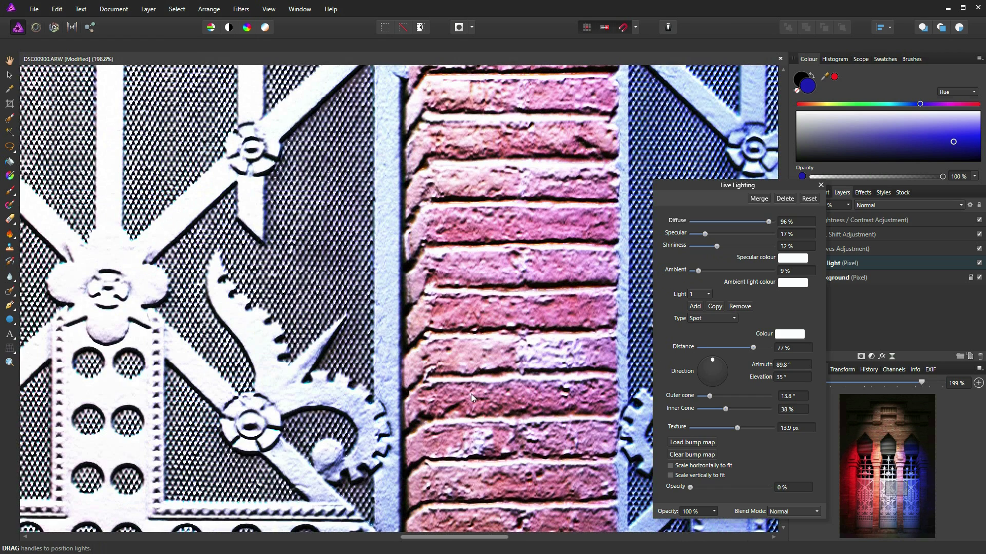
{"action": "key", "text": "ctrl+0"}
{"action": "left_click_drag", "start_coordinate": [768, 222], "coordinate": [770, 220]}
{"action": "left_click", "coordinate": [773, 219]}
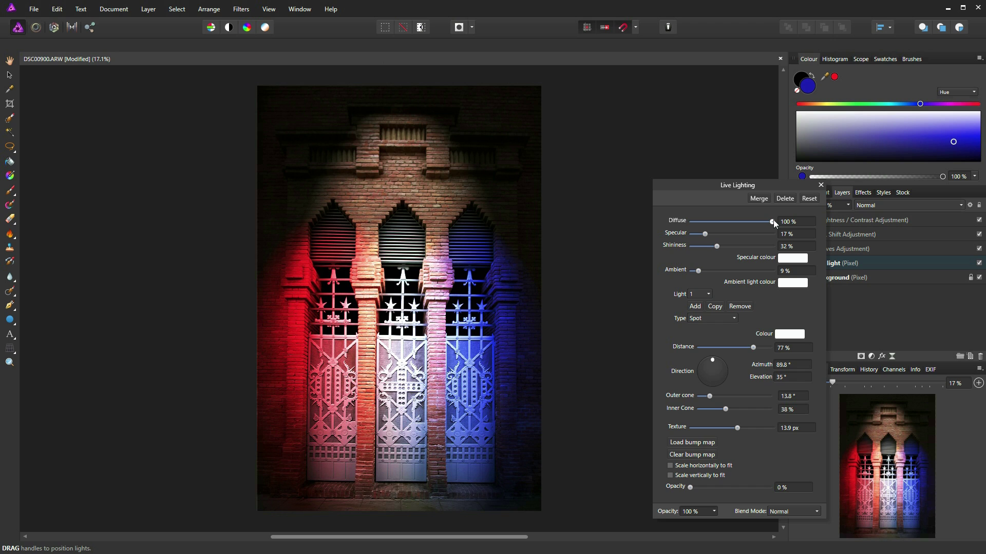
{"action": "left_click_drag", "start_coordinate": [768, 224], "coordinate": [760, 225]}
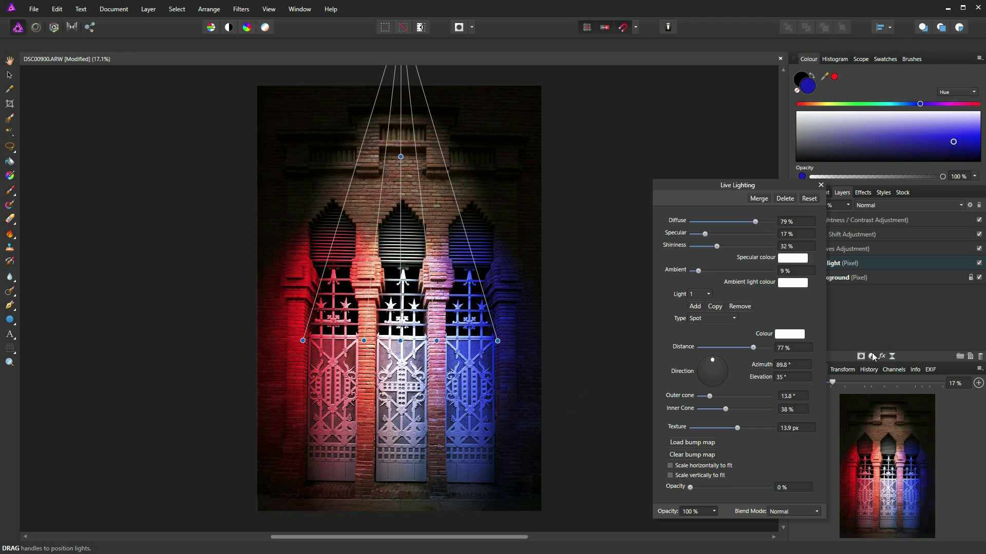
{"action": "left_click", "coordinate": [821, 185]}
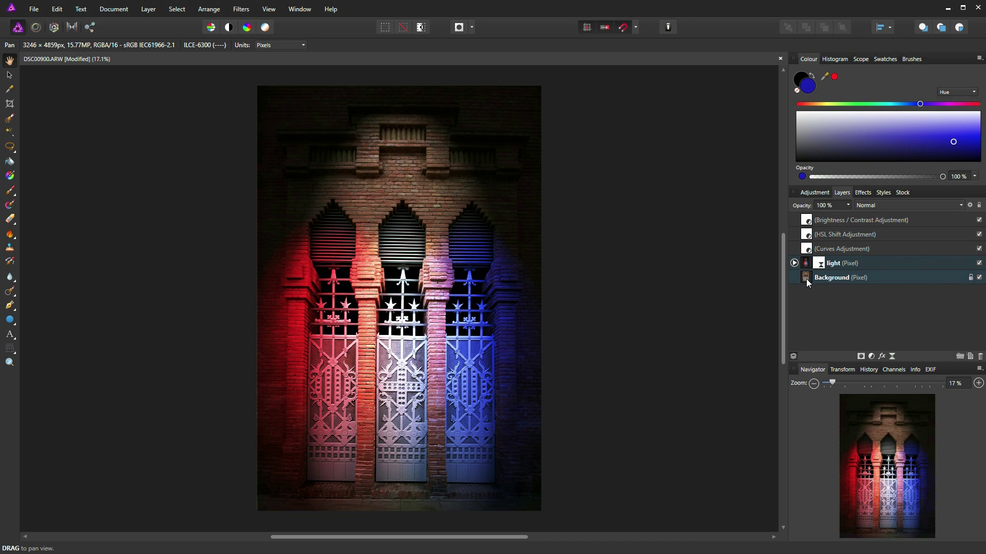
Compare the relit façade with the original by briefly bringing the Background layer above the adjustments and returning it beneath the light layer
{"action": "left_click_drag", "start_coordinate": [806, 279], "coordinate": [814, 213]}
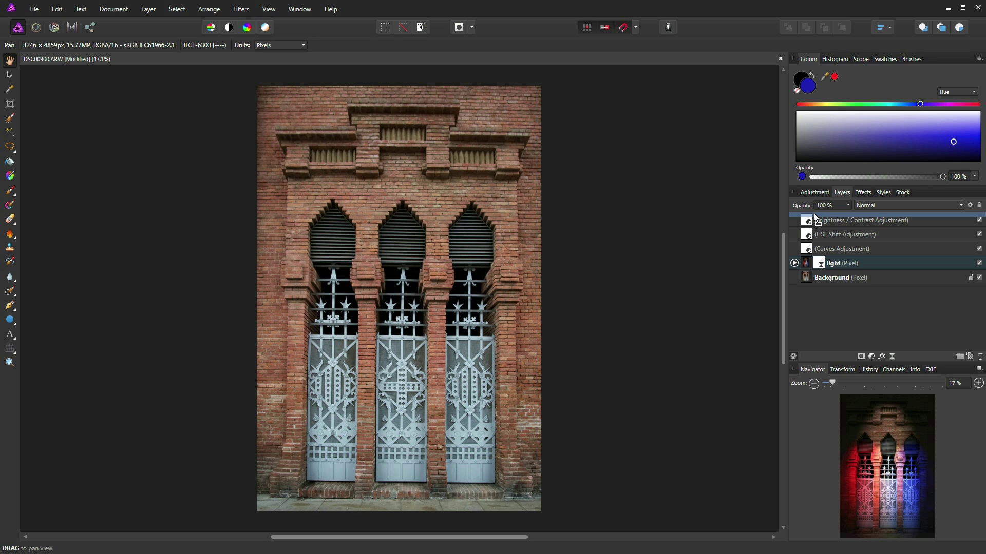
{"action": "left_click_drag", "start_coordinate": [814, 214], "coordinate": [814, 279]}
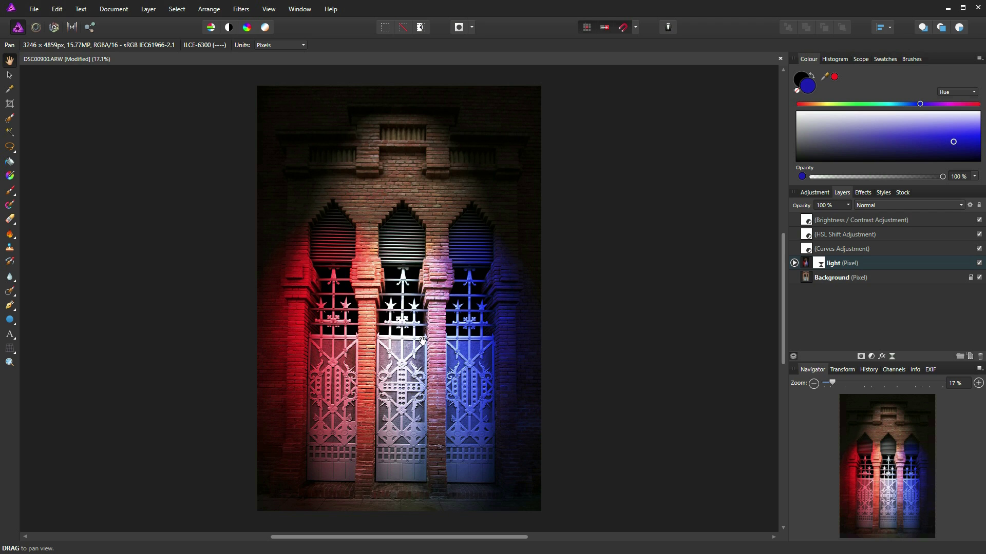
{"action": "scroll", "coordinate": [422, 339], "scroll_direction": "up", "scroll_amount": 3}
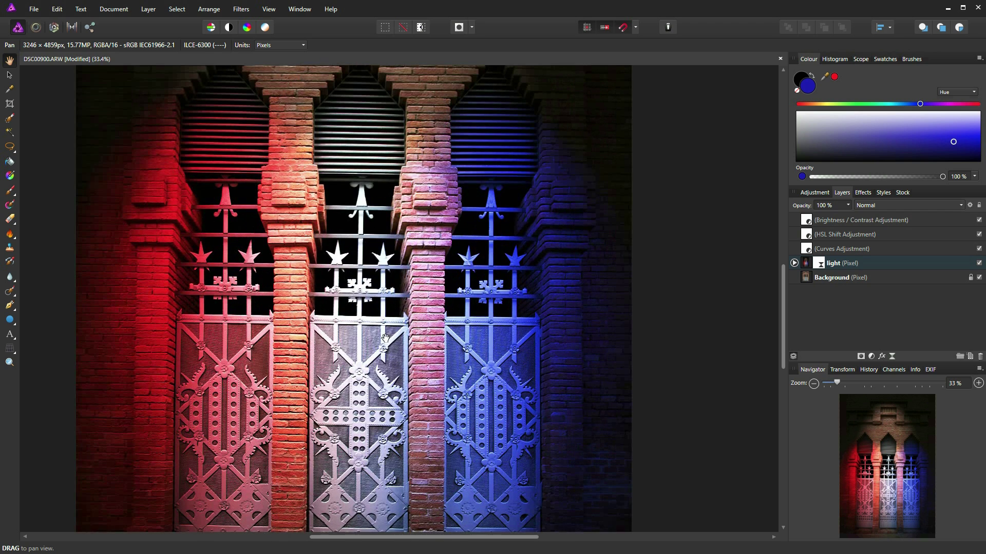
{"action": "scroll", "coordinate": [385, 339], "scroll_direction": "down", "scroll_amount": 3}
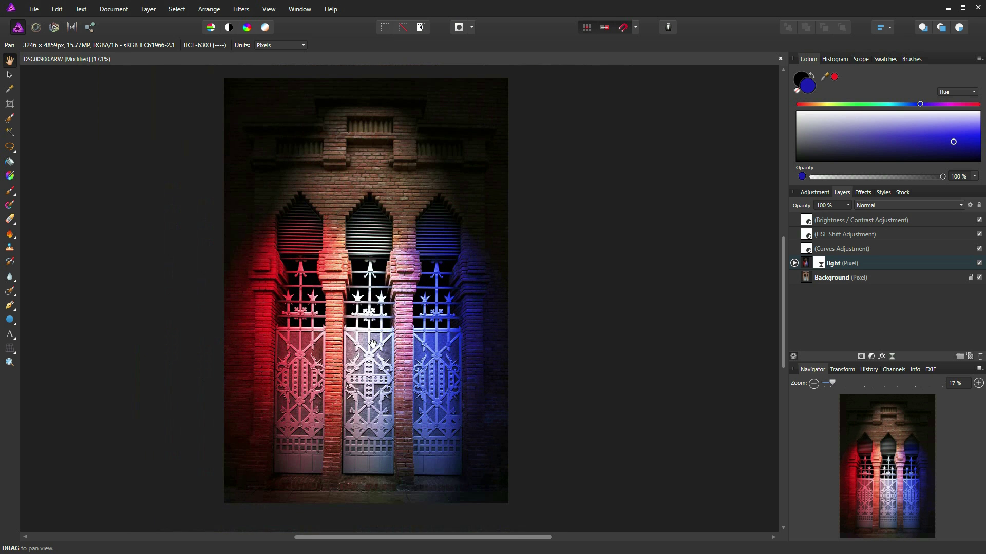